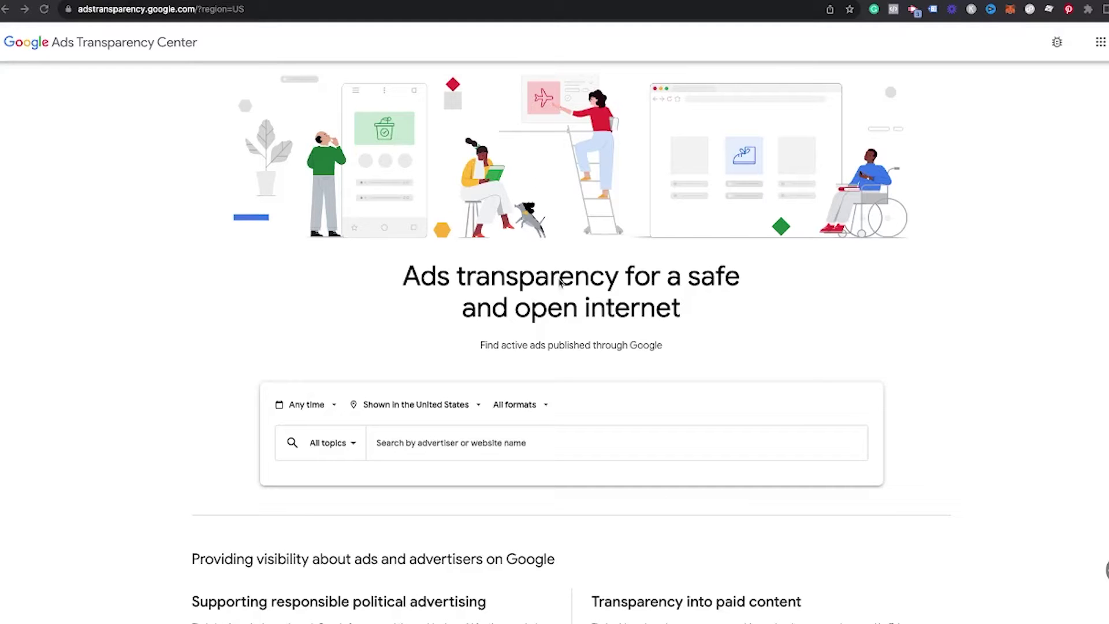
Scroll down and back up the Google Ads Transparency Center home page
scroll(306, 314, down, 1)
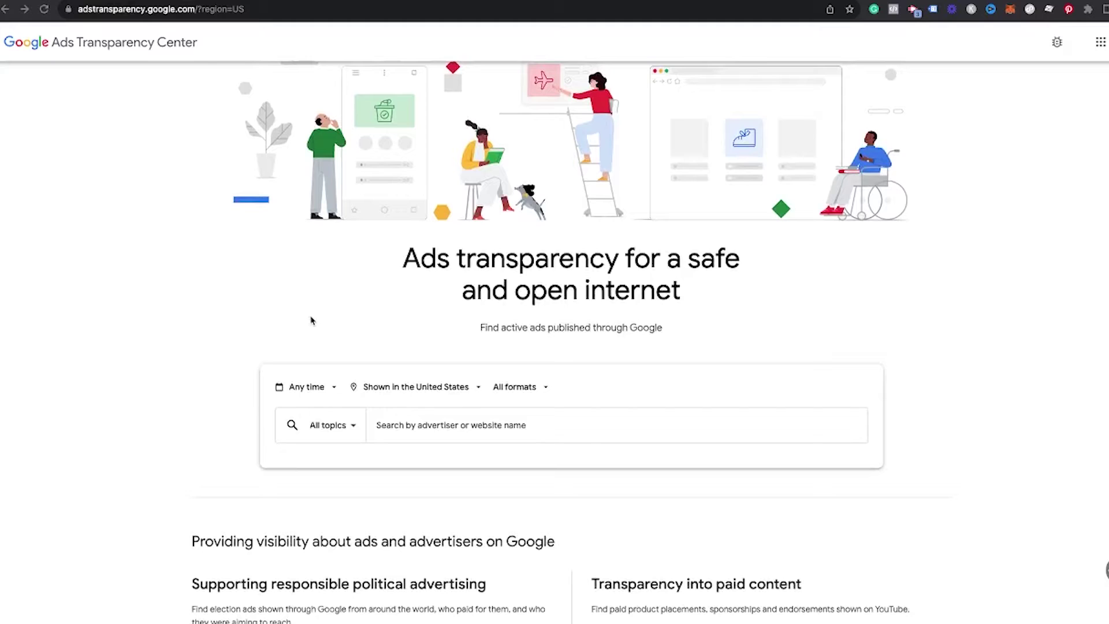
scroll(245, 297, up, 3)
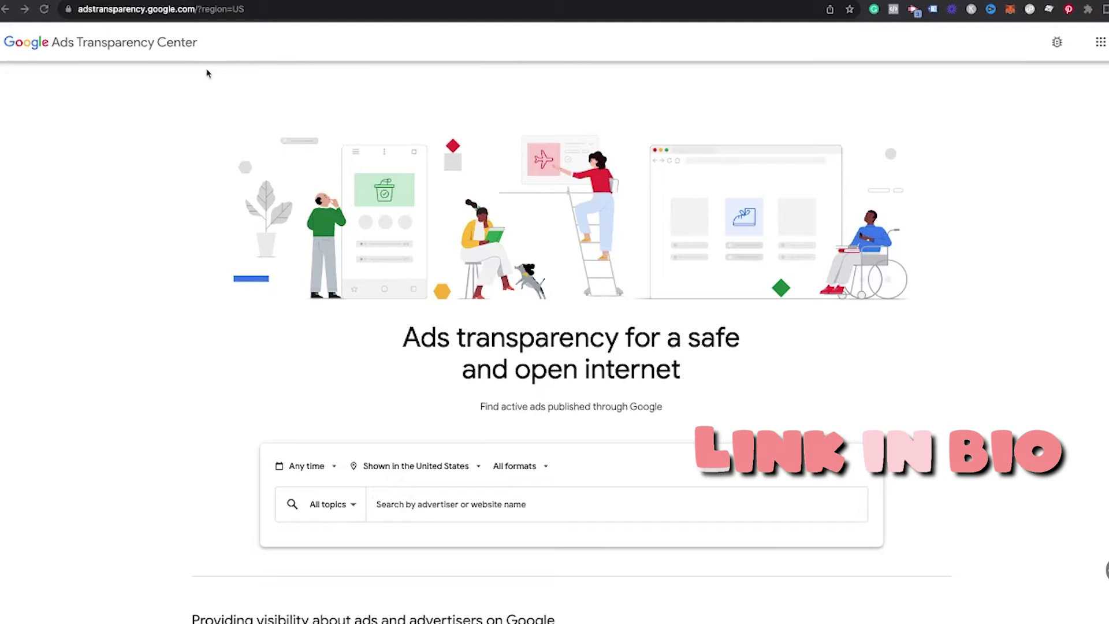
Open a new tab typing 'nike.con', then inspect the adidas sponsored ad's advertiser, Adidas America, Inc
click(147, 6)
text(nike.con)
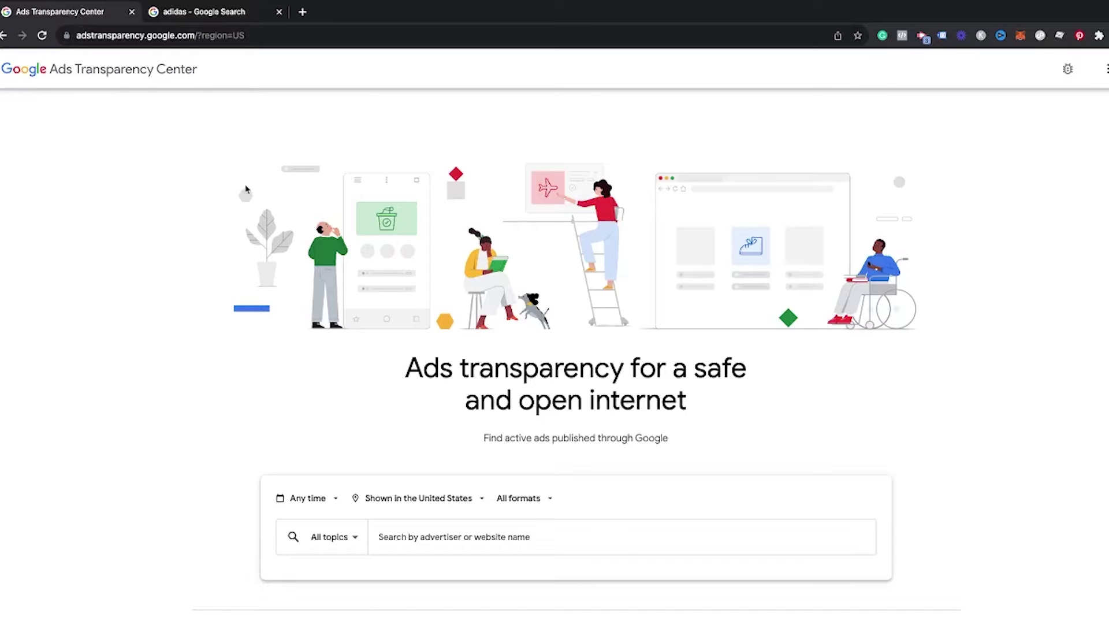
click(185, 13)
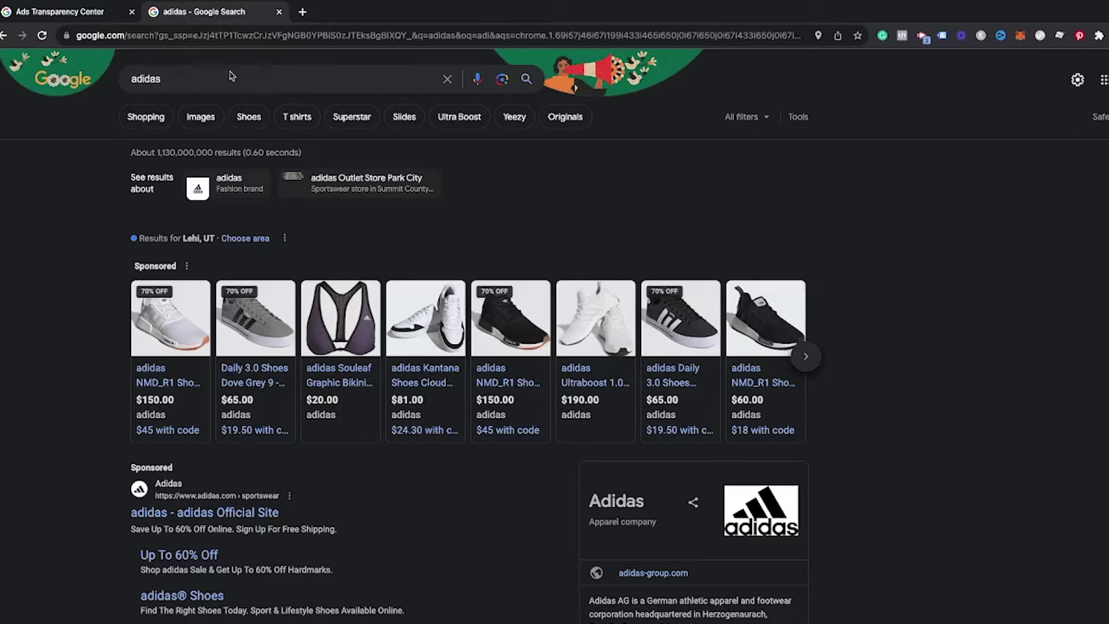
scroll(77, 205, down, 2)
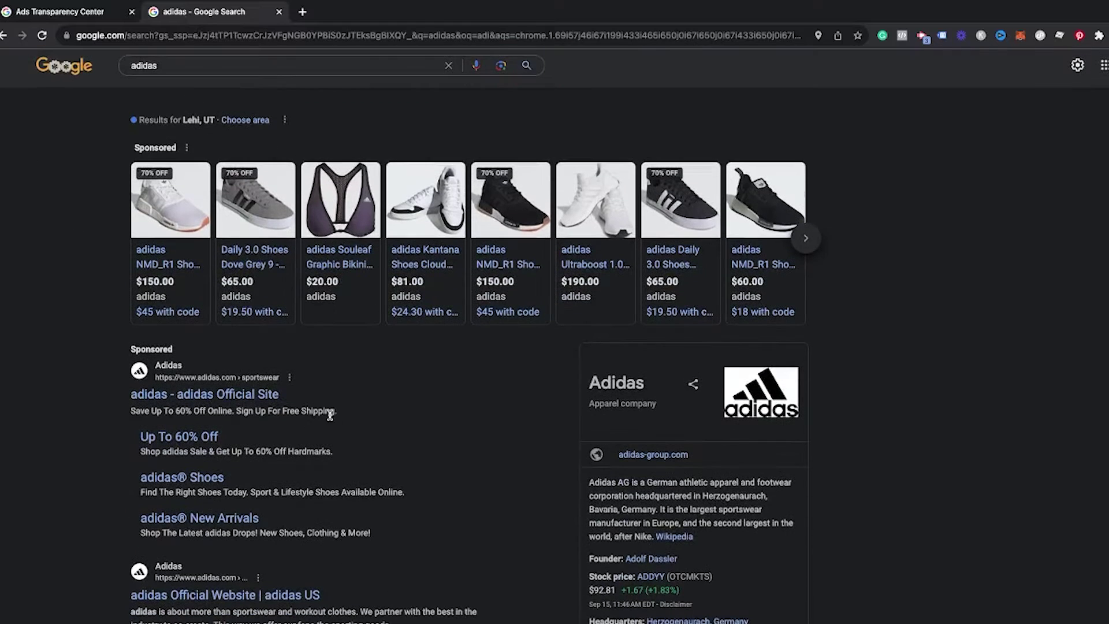
click(291, 379)
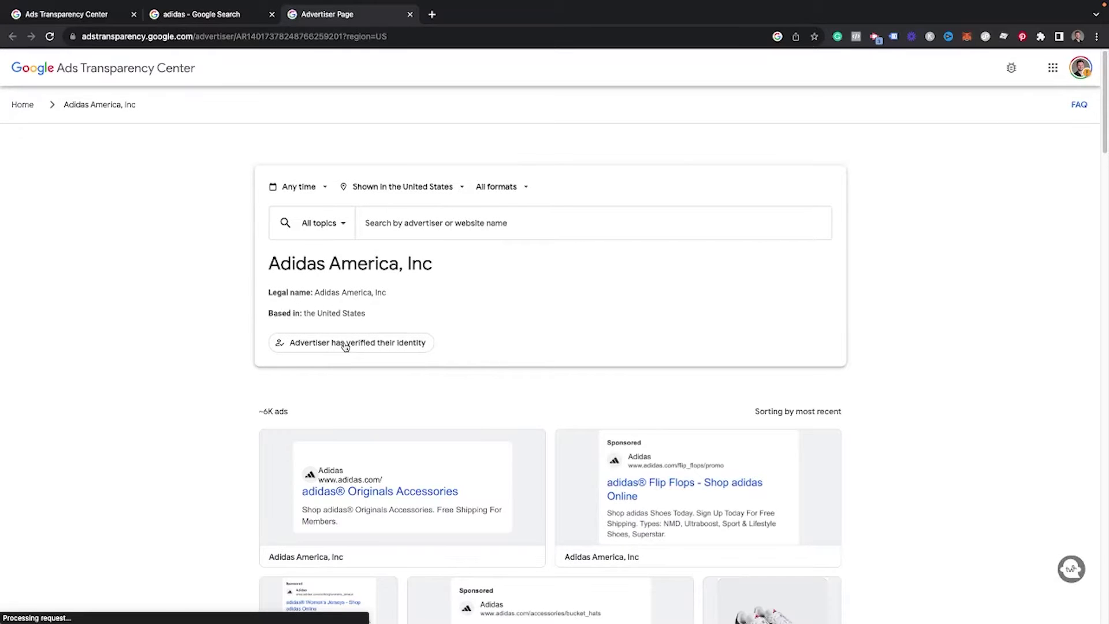
Return to the Transparency Center home page and try an advertiser search for 'walmart'
scroll(562, 481, down, 5)
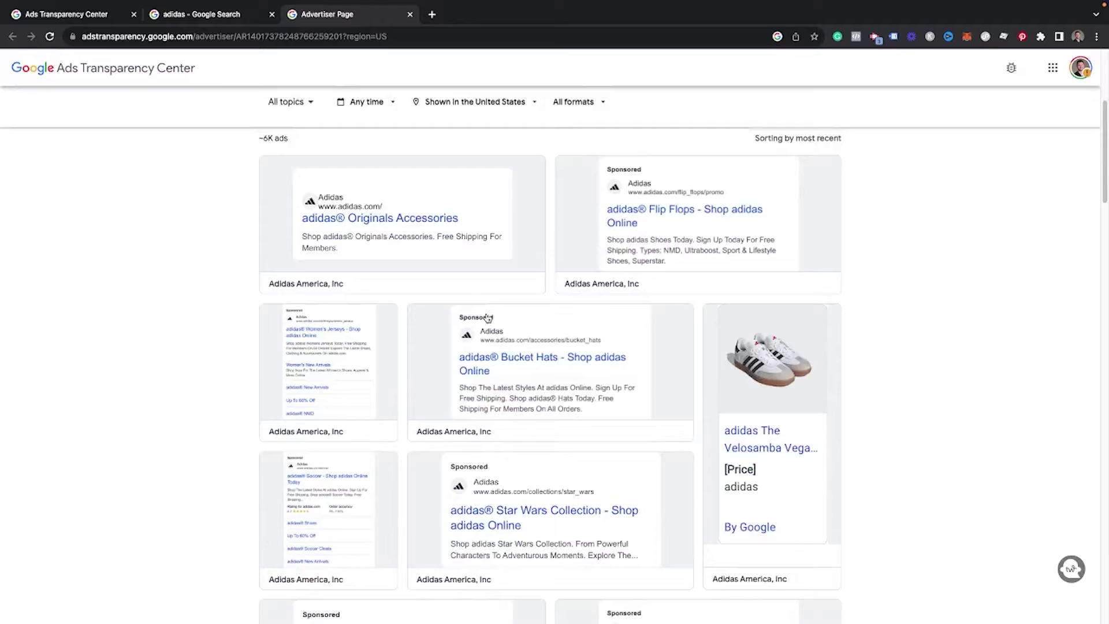
scroll(561, 481, up, 3)
click(66, 16)
scroll(283, 307, down, 5)
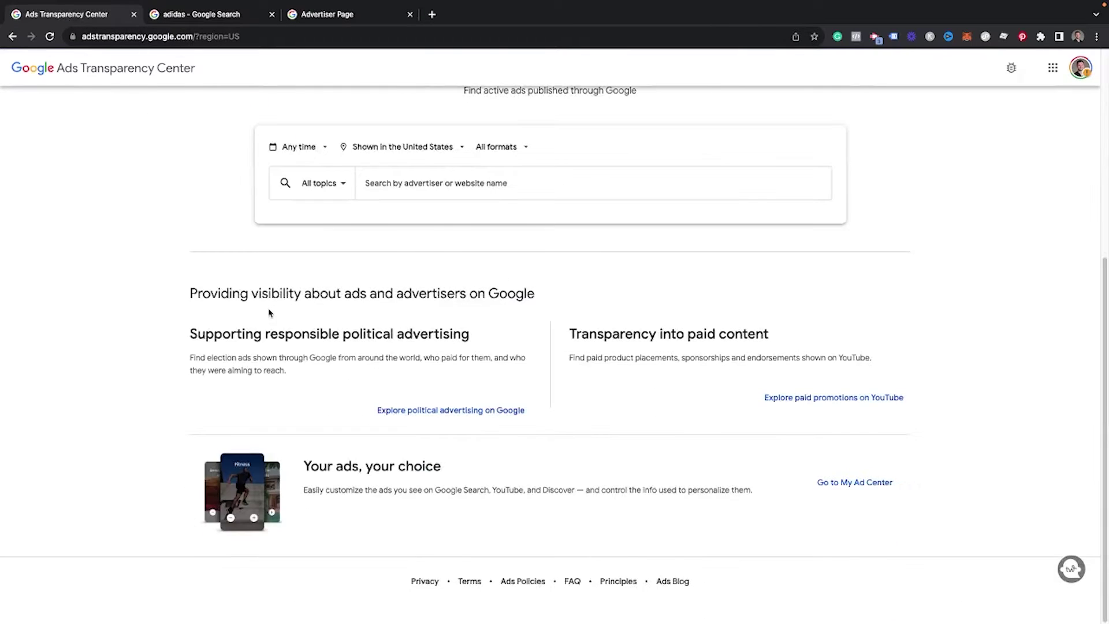
scroll(269, 315, up, 1)
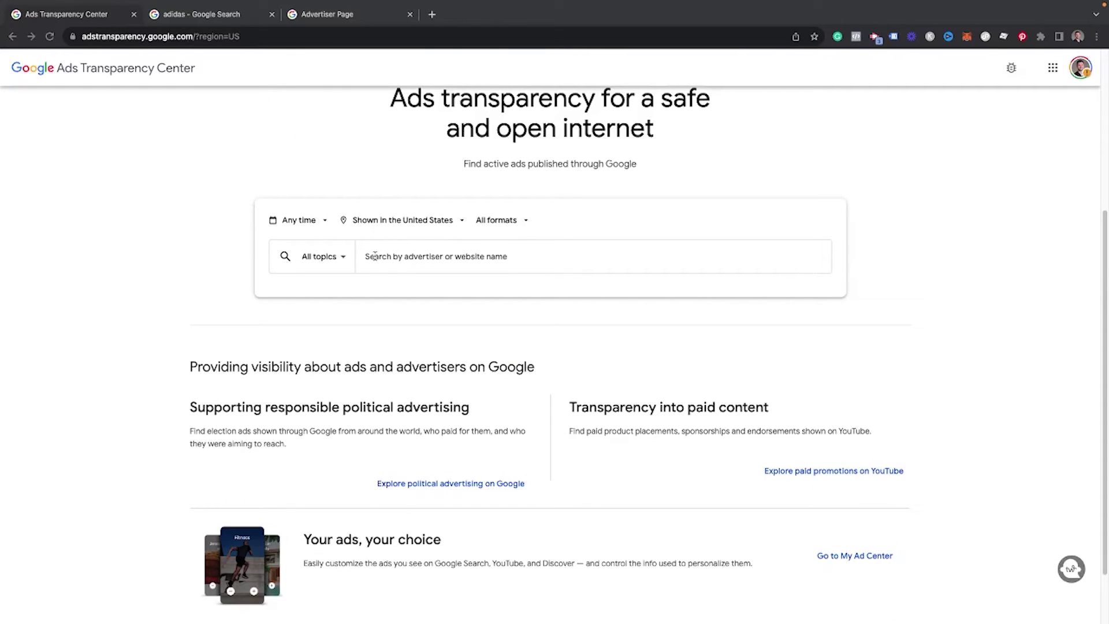
click(376, 256)
text(nike)
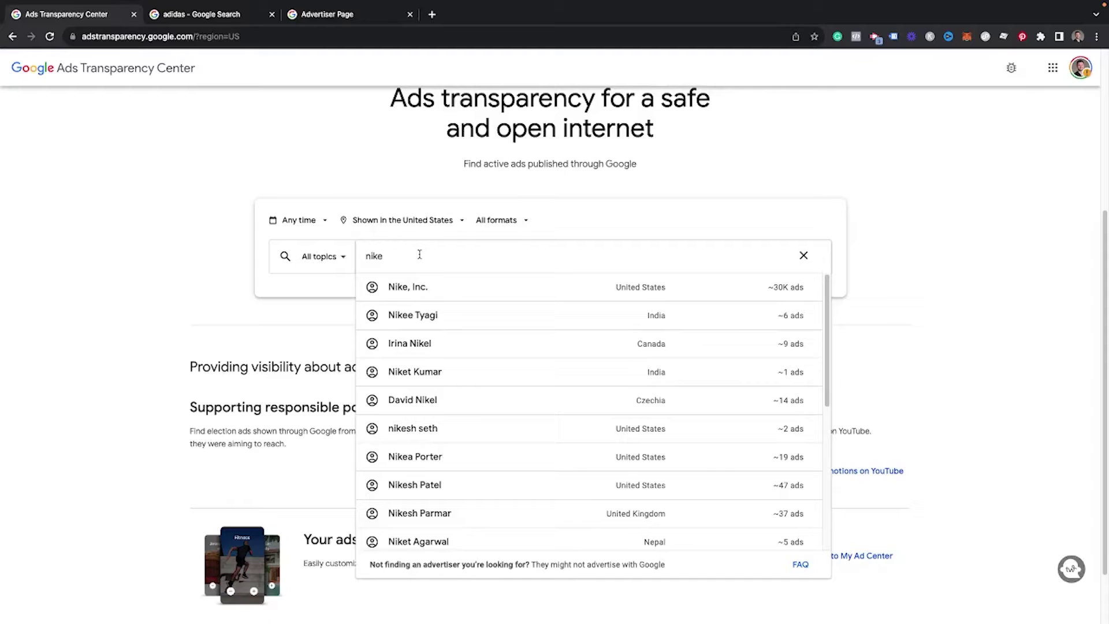
text(lmart)
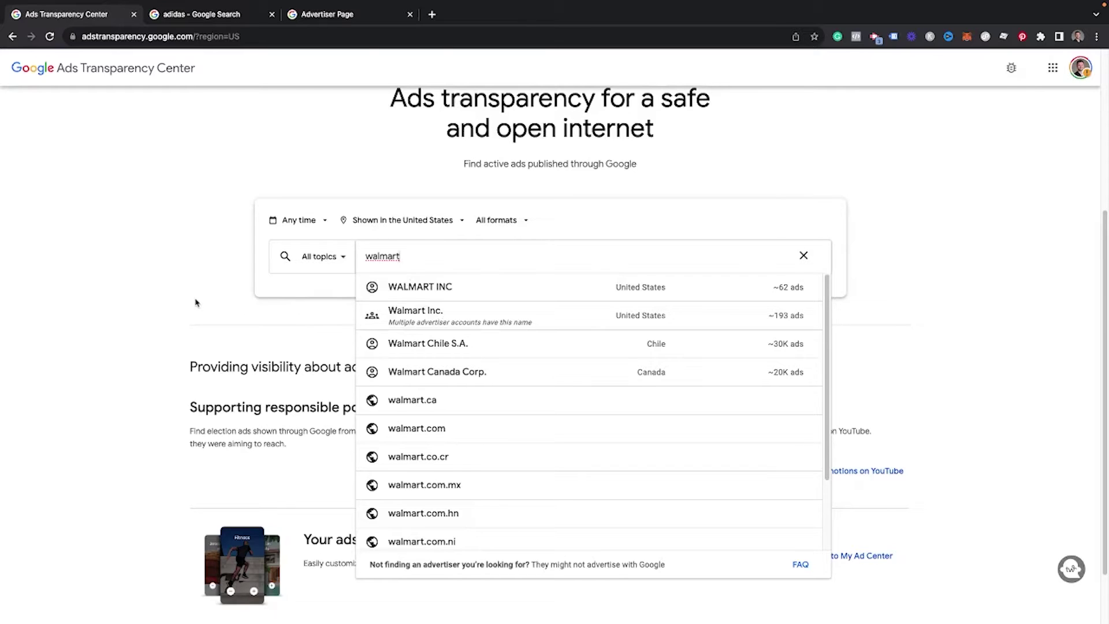
click(276, 317)
Replace the search text with 'nike' to list Nike, Inc. among suggestions
click(417, 256)
key(BackSpace)
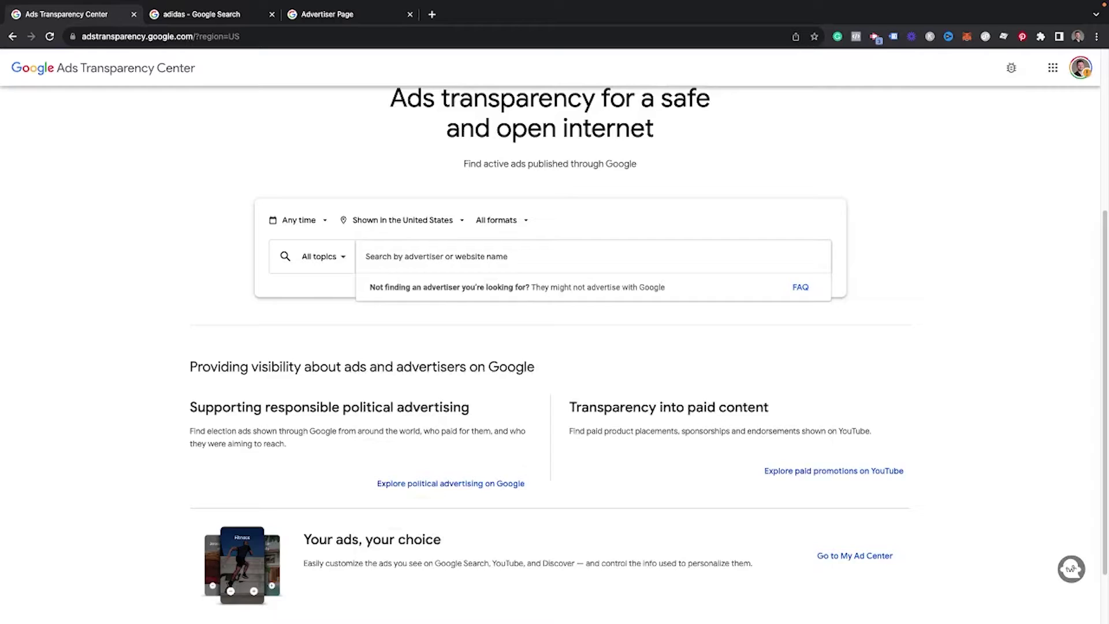
text(nike)
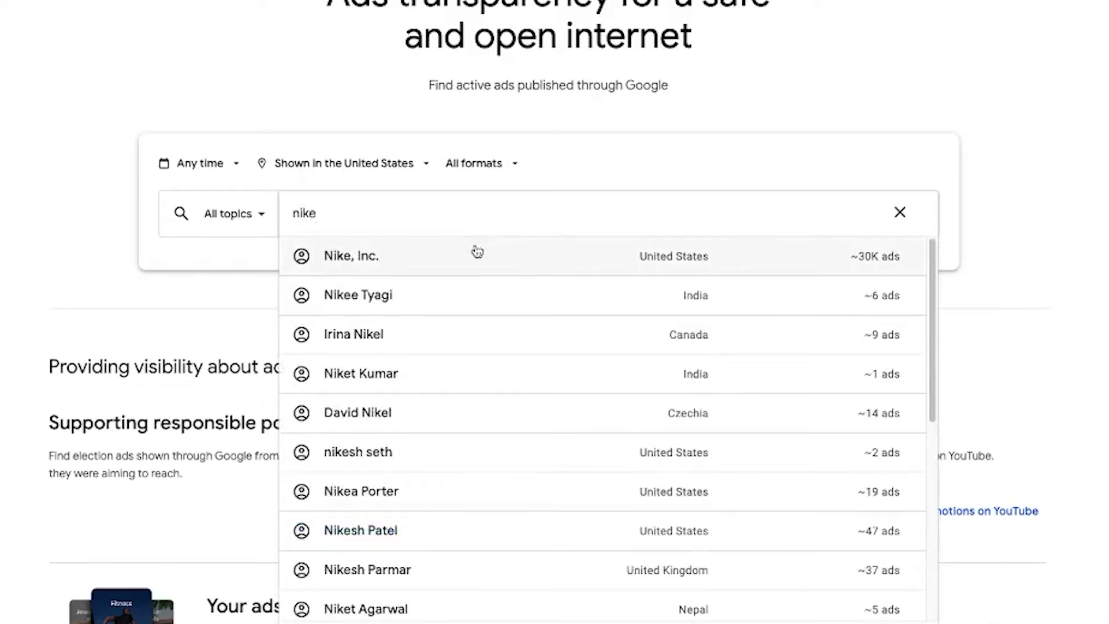
Open the verified Nike, Inc. advertiser page and scroll through its ad cards
click(436, 248)
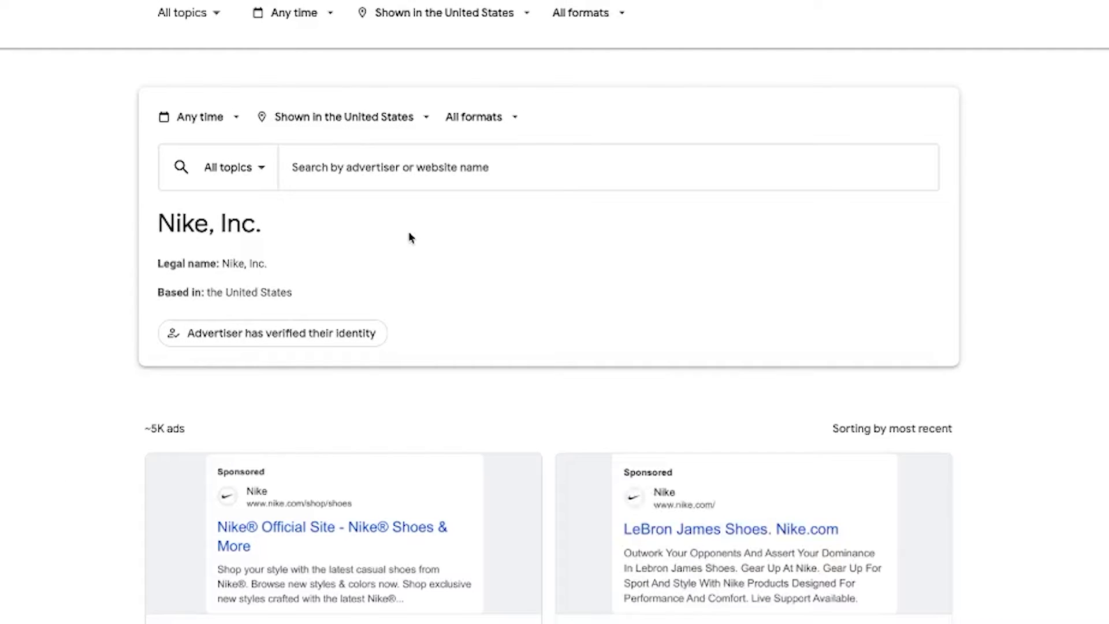
scroll(137, 433, down, 4)
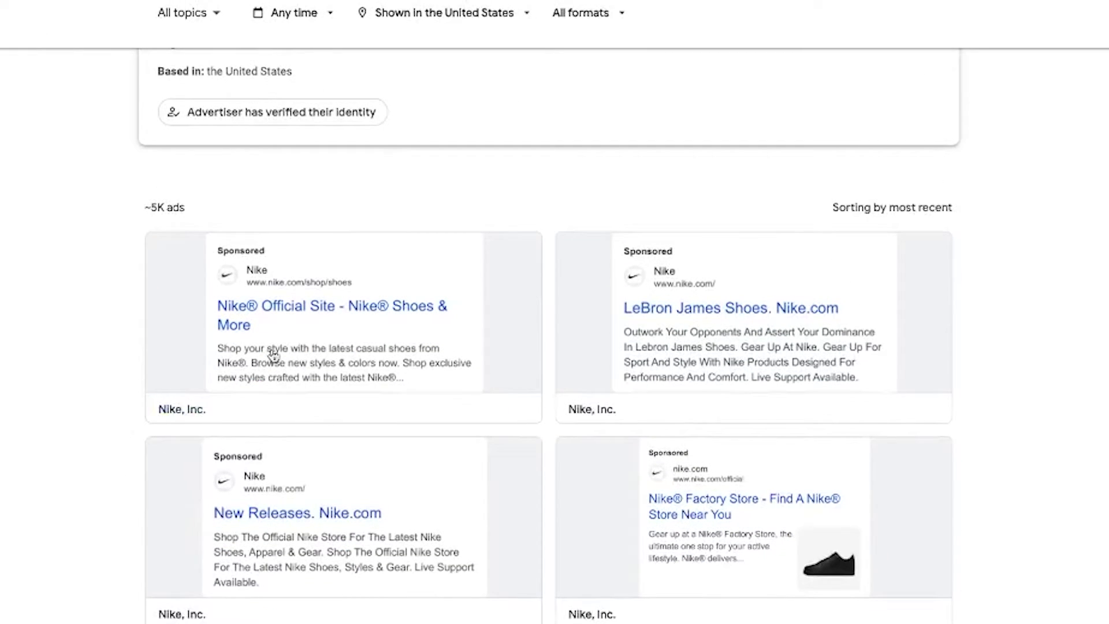
scroll(412, 323, down, 5)
scroll(404, 335, down, 10)
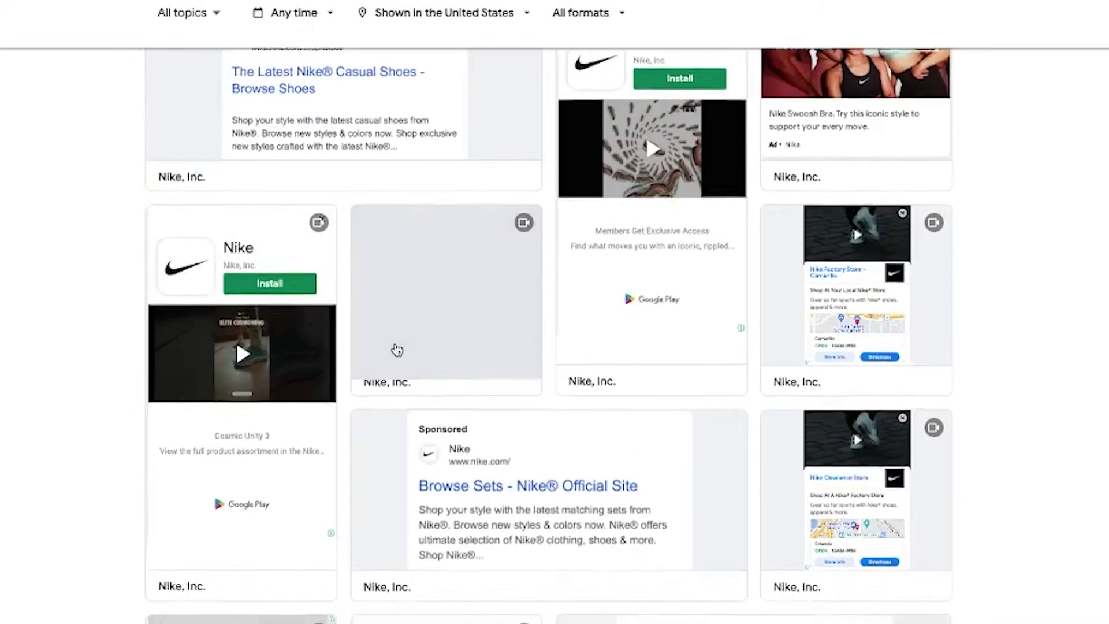
scroll(393, 350, up, 20)
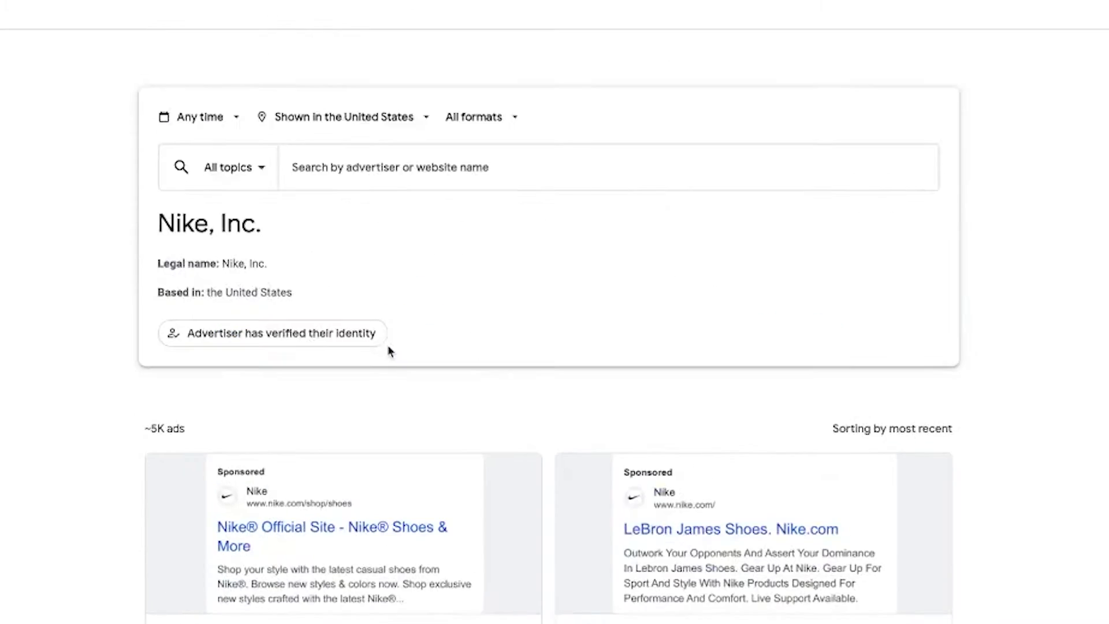
click(224, 118)
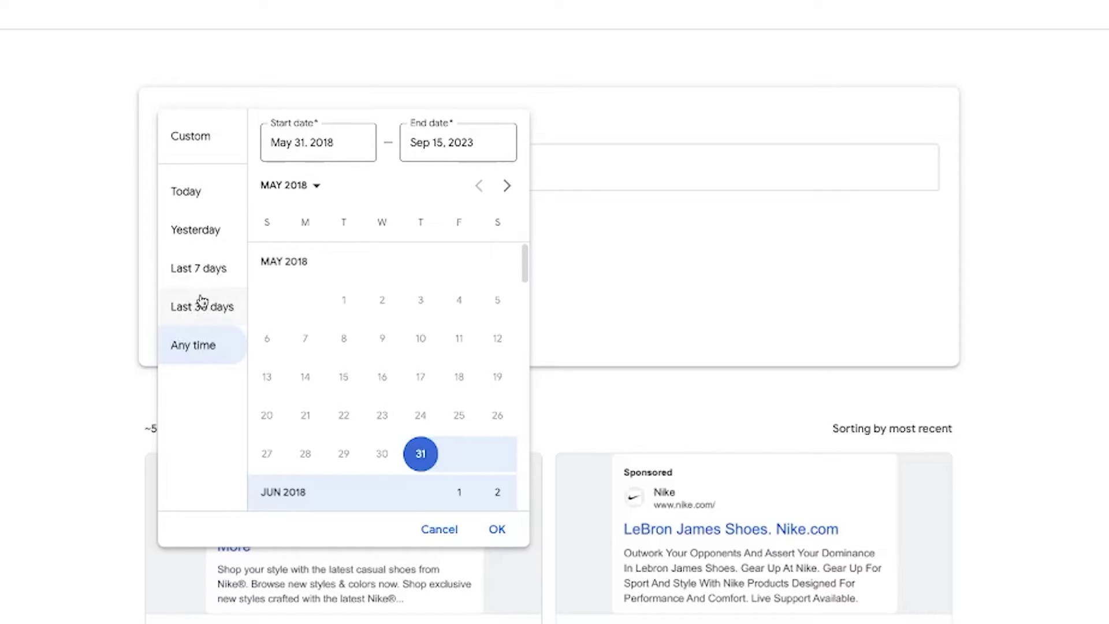
scroll(312, 421, down, 2)
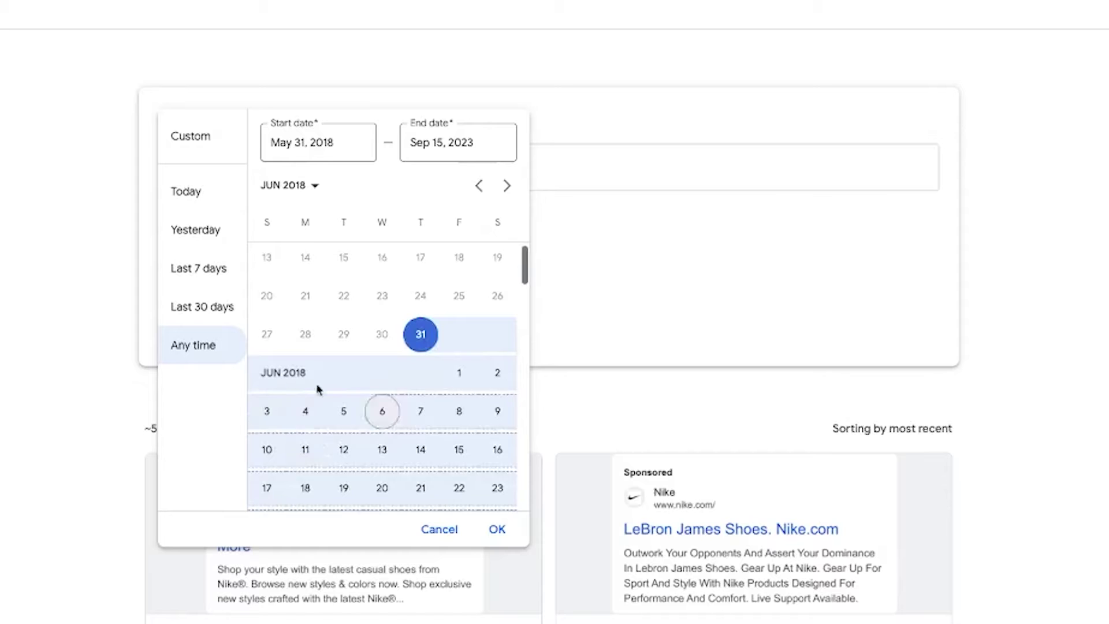
click(209, 344)
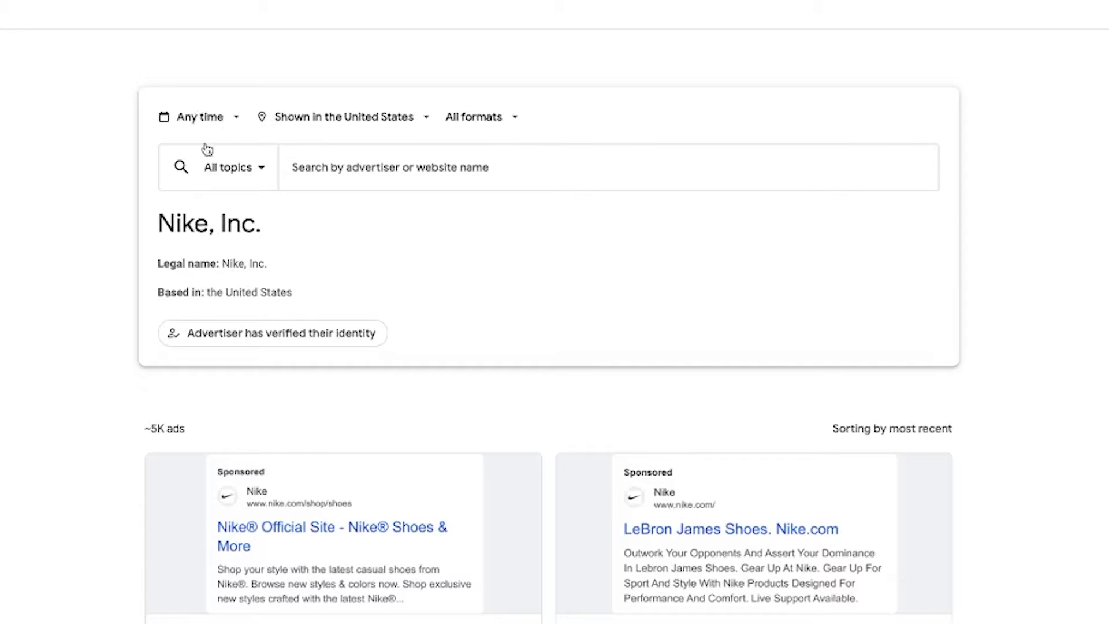
click(222, 128)
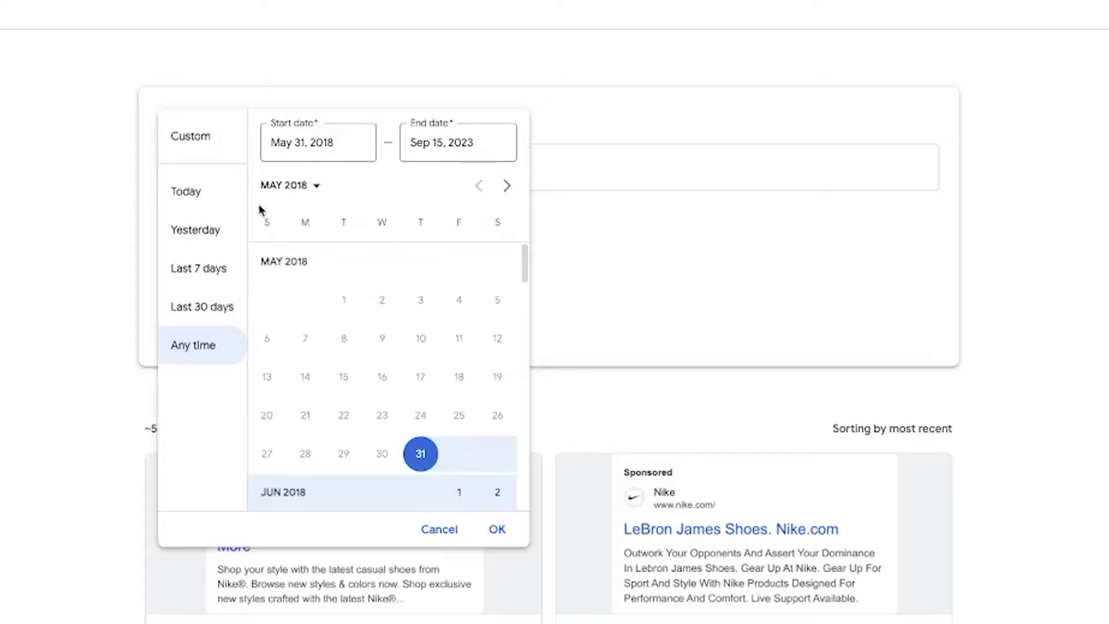
scroll(397, 442, down, 2)
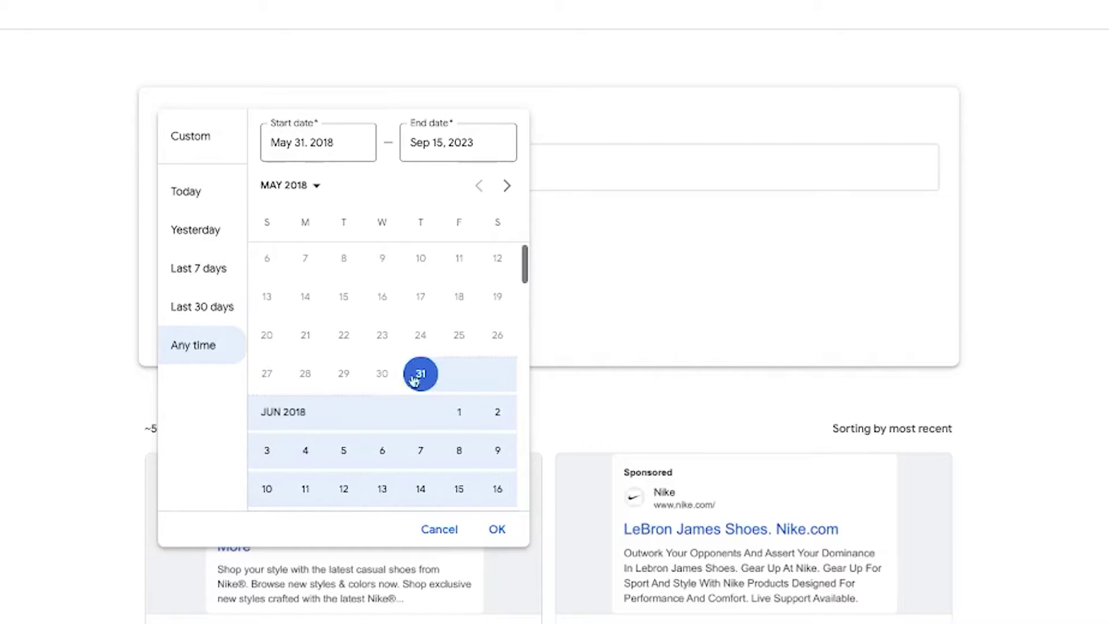
click(413, 379)
click(75, 351)
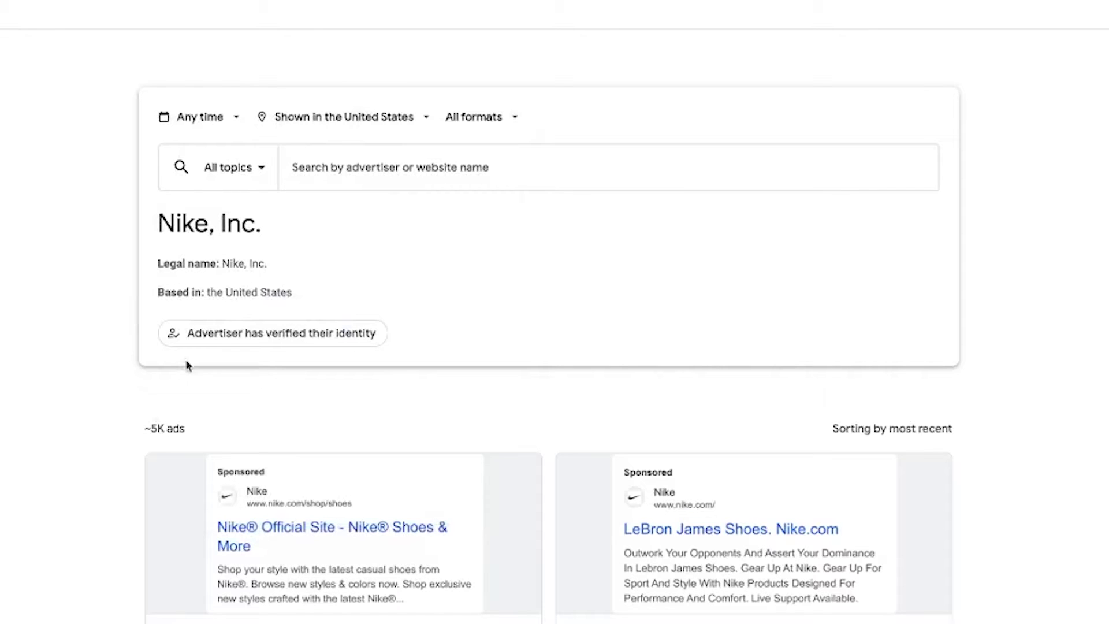
click(320, 119)
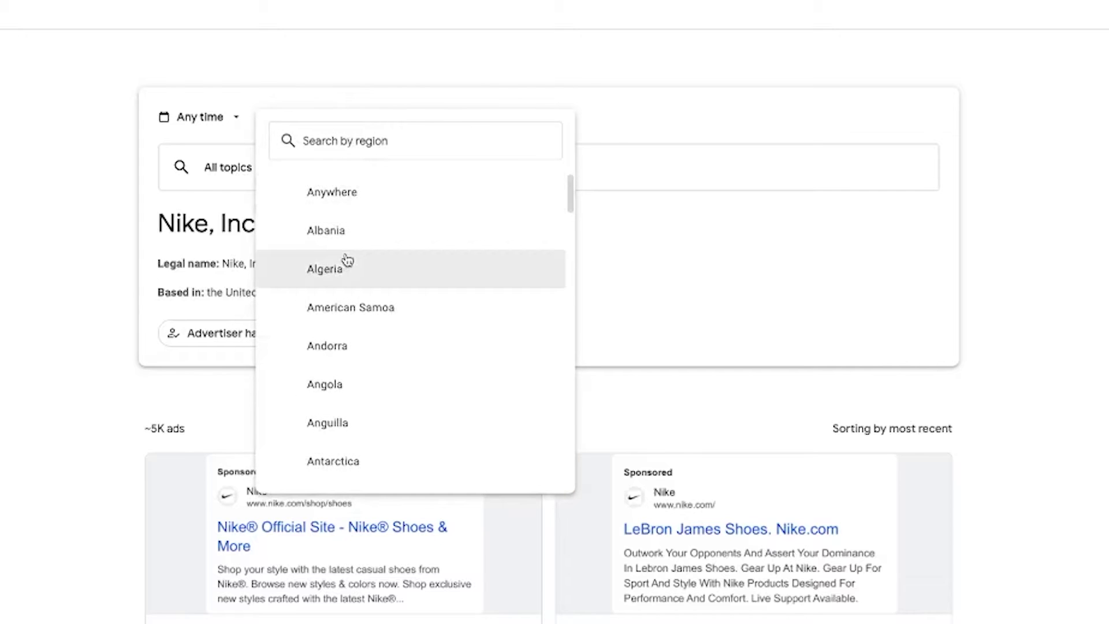
scroll(349, 418, down, 2)
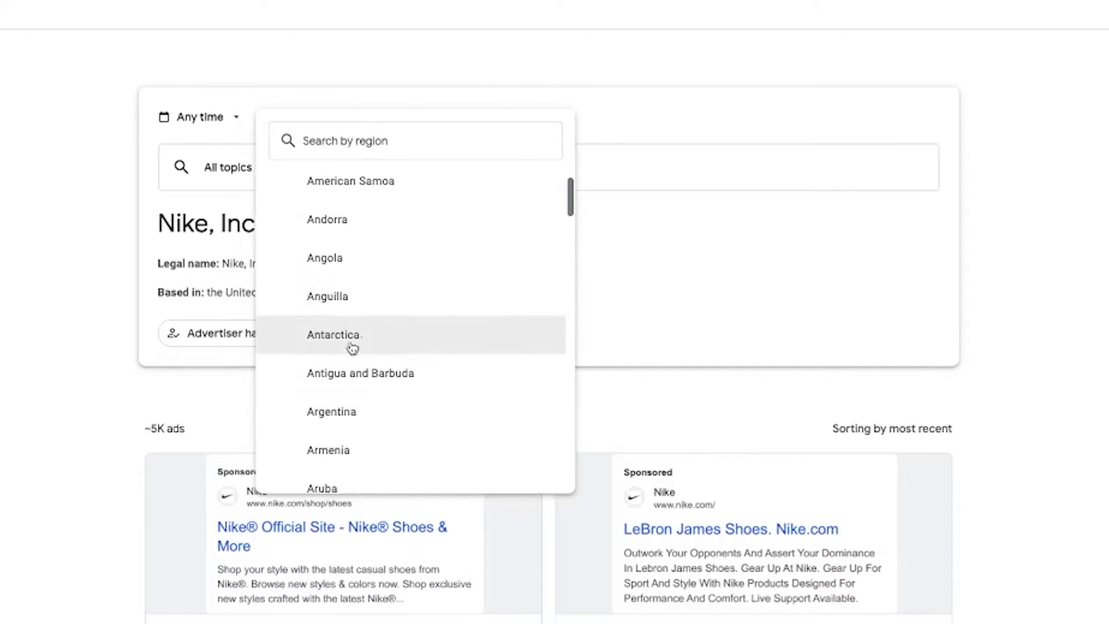
click(63, 219)
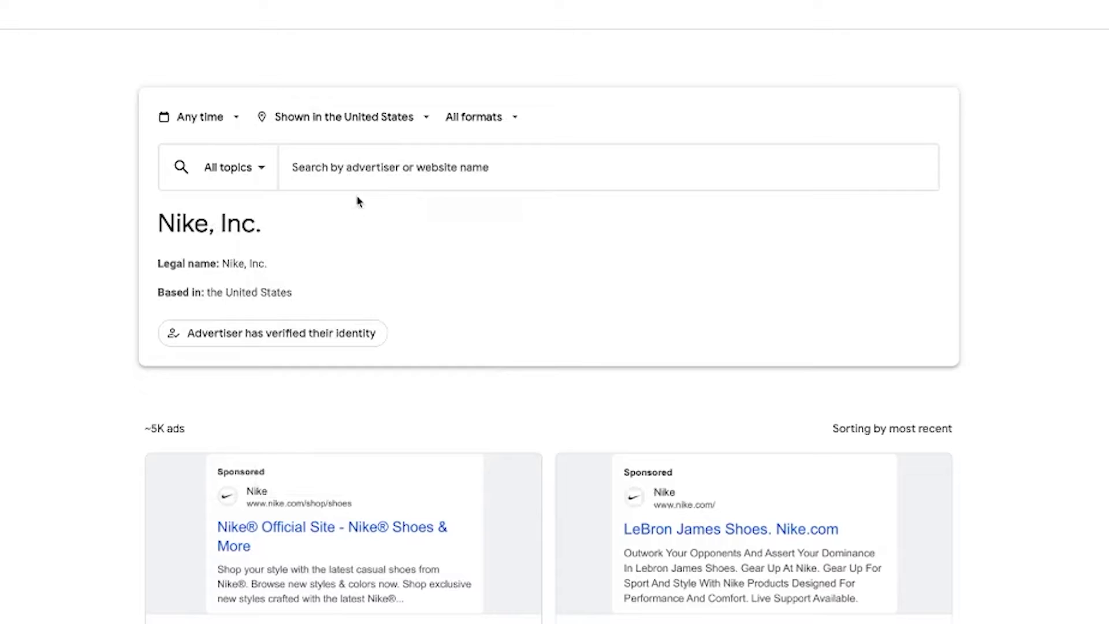
Filter Nike, Inc.'s US ads to the Image format and scroll the results
click(488, 124)
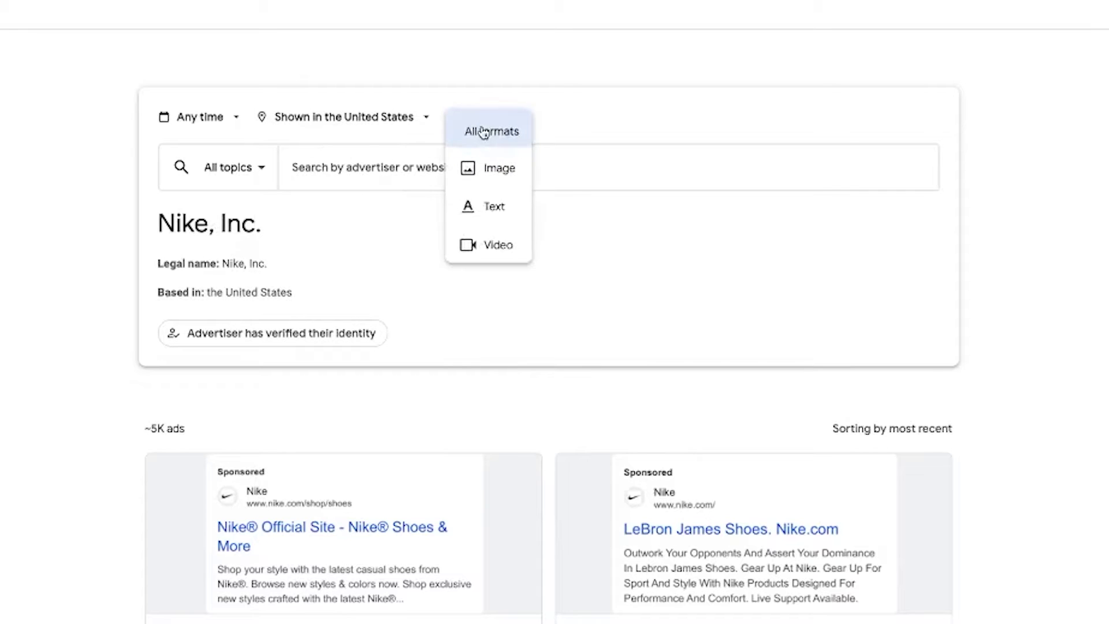
click(495, 173)
scroll(251, 432, down, 10)
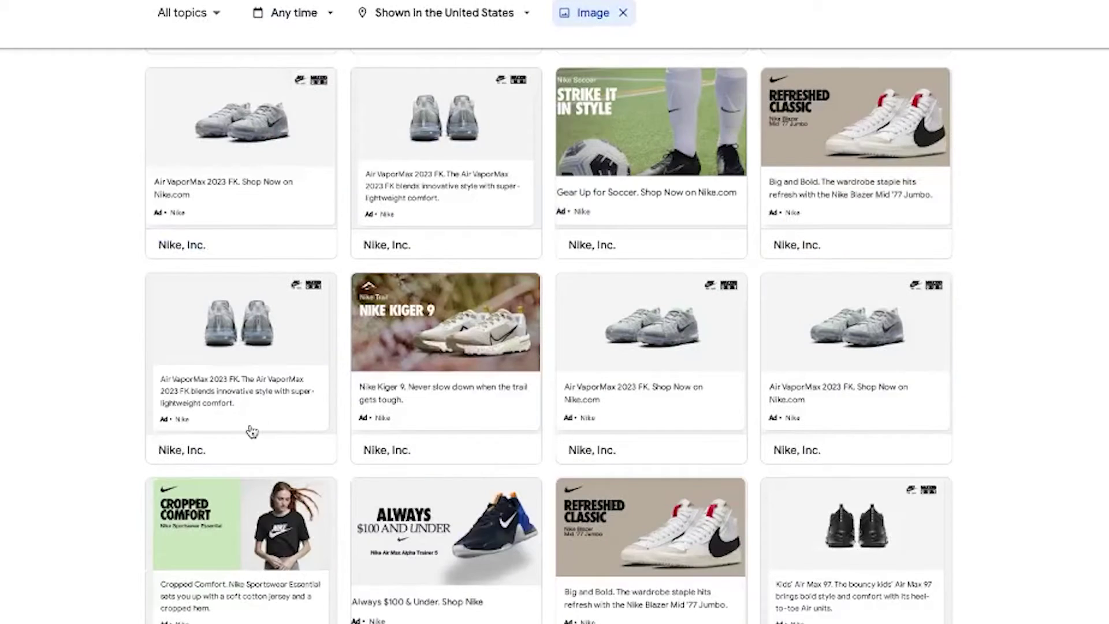
scroll(252, 432, down, 7)
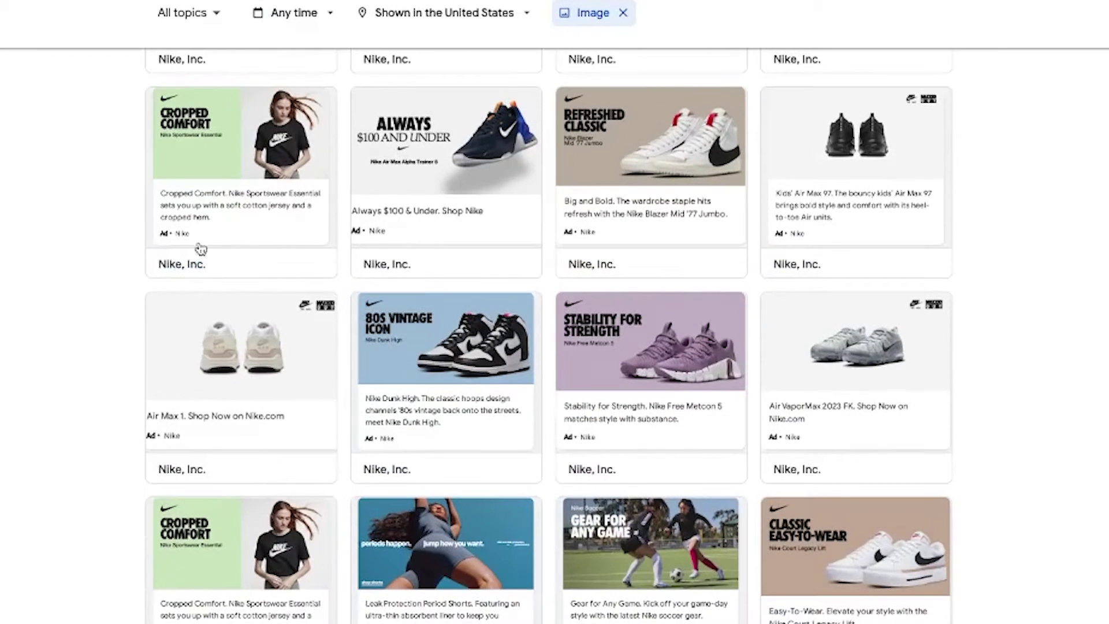
scroll(358, 353, up, 7)
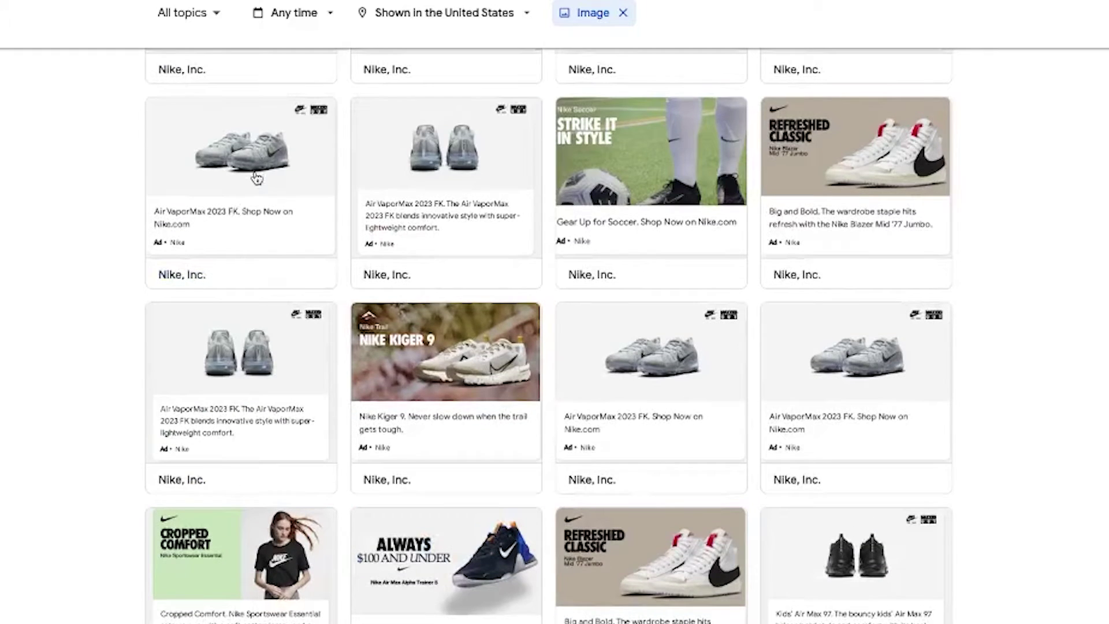
Open the VaporMax image ad's details, then return to Nike's ad list
click(257, 178)
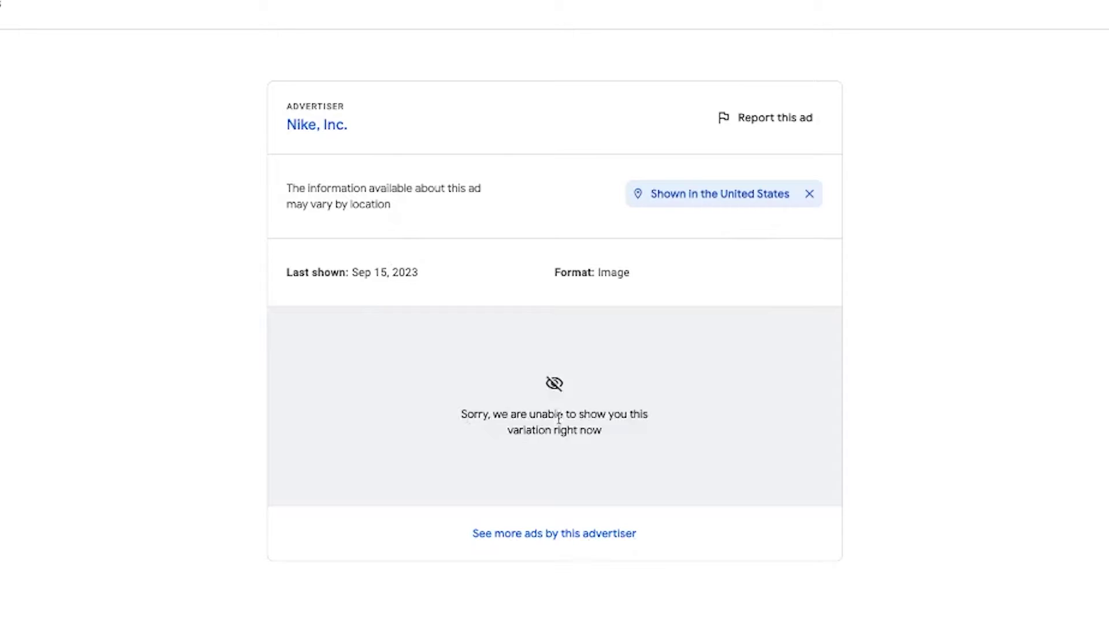
triple_click(559, 417)
key(alt+Left)
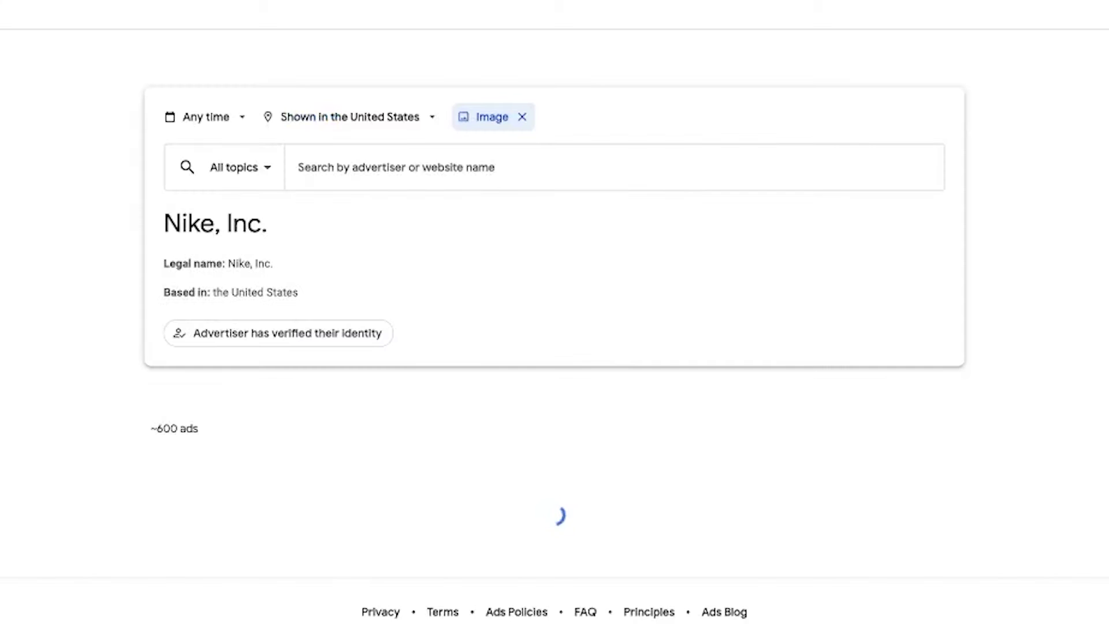
scroll(159, 372, down, 5)
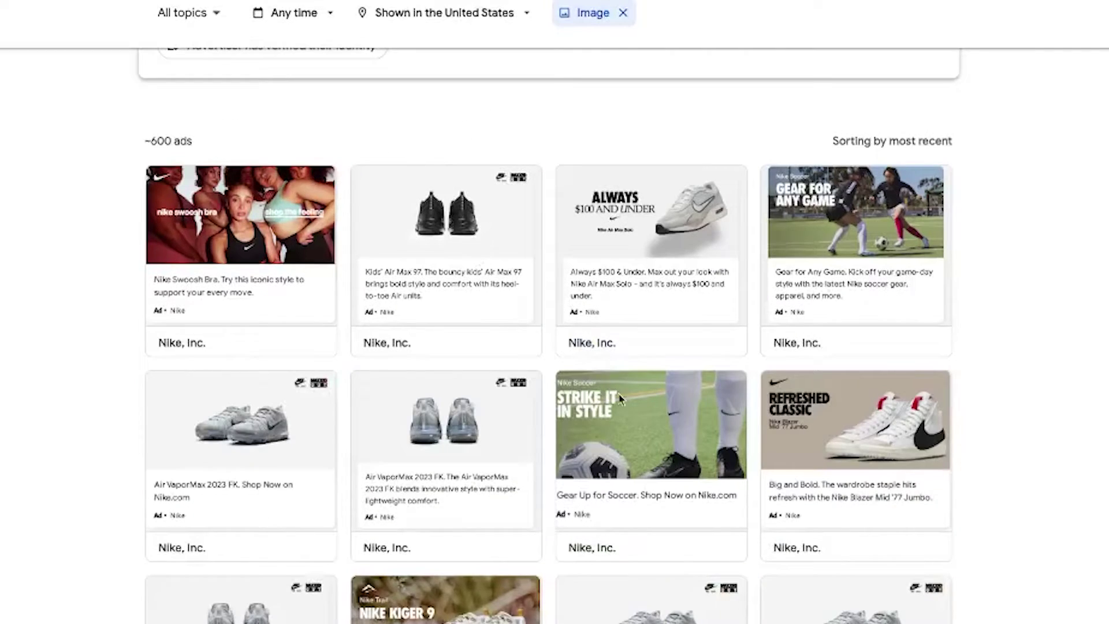
scroll(578, 415, up, 5)
Change the format filter from Image to Text to show Nike's text ads
click(517, 118)
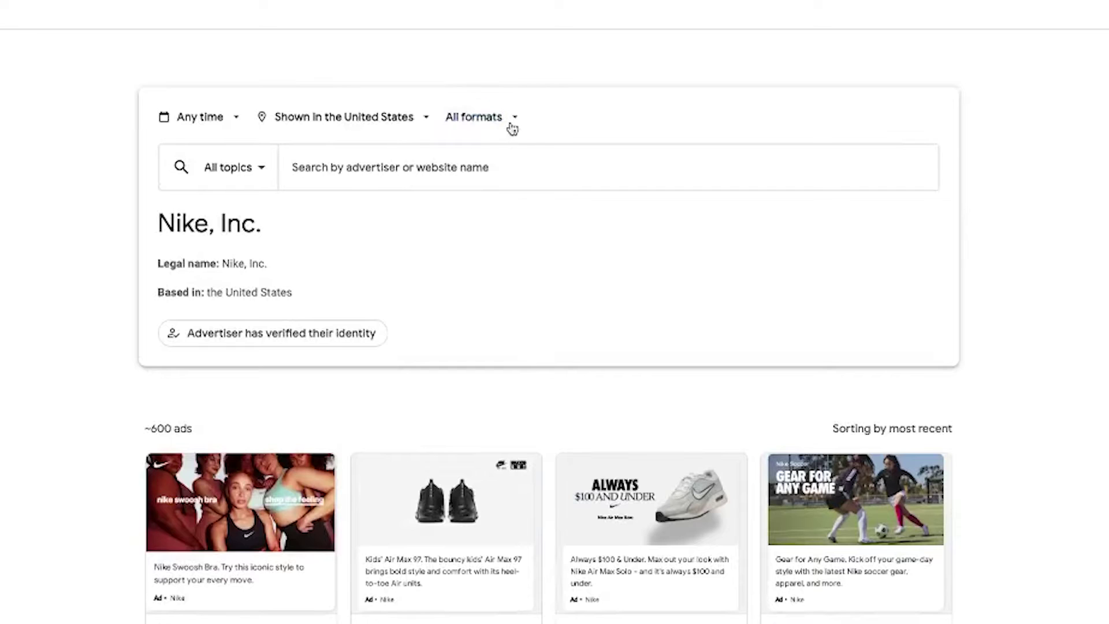
click(511, 124)
click(496, 208)
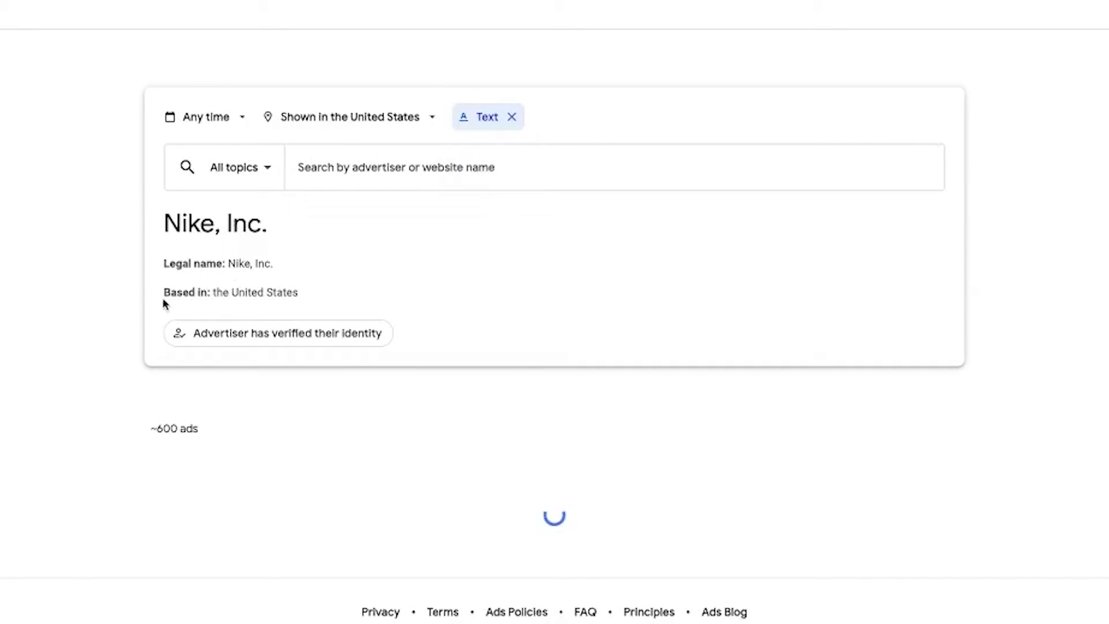
scroll(37, 299, down, 8)
scroll(285, 321, down, 5)
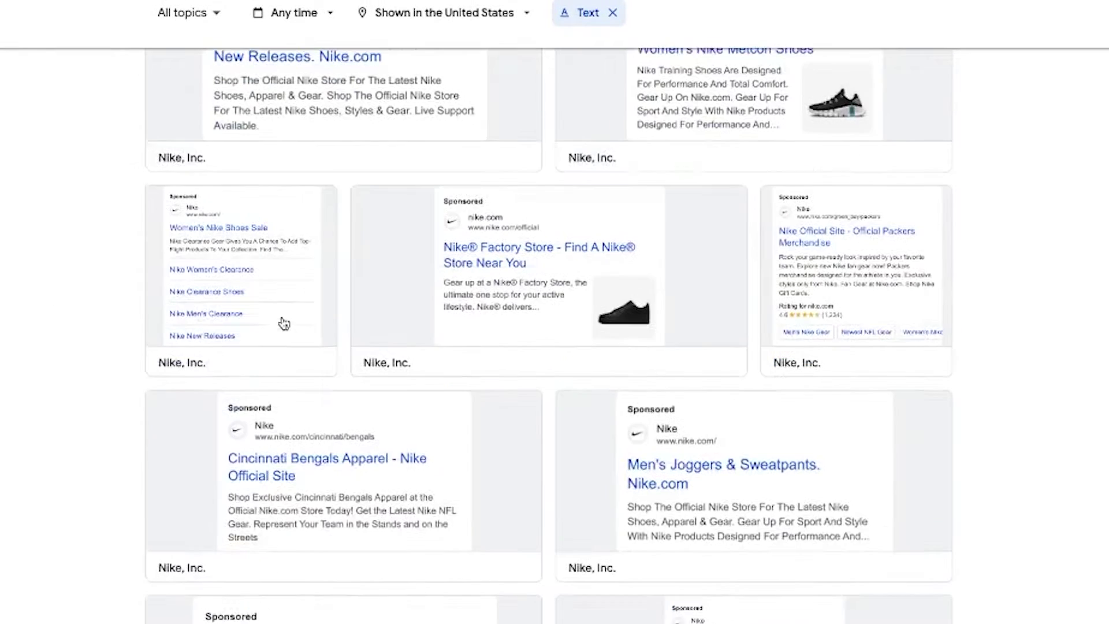
scroll(237, 324, up, 6)
scroll(262, 317, up, 1)
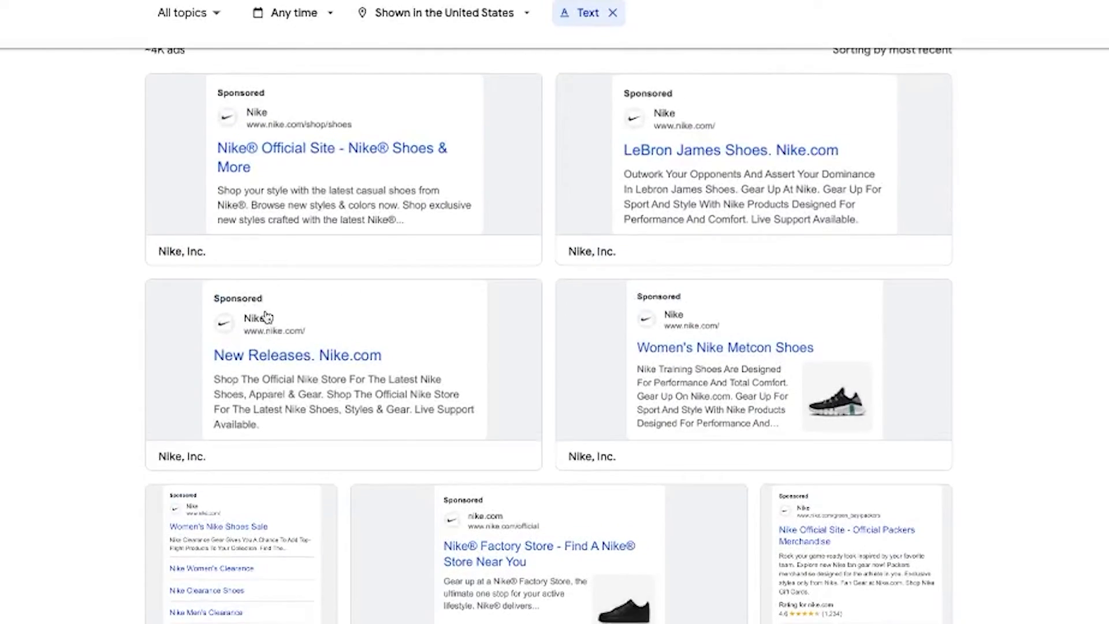
scroll(154, 310, down, 6)
scroll(227, 307, up, 4)
scroll(194, 301, up, 4)
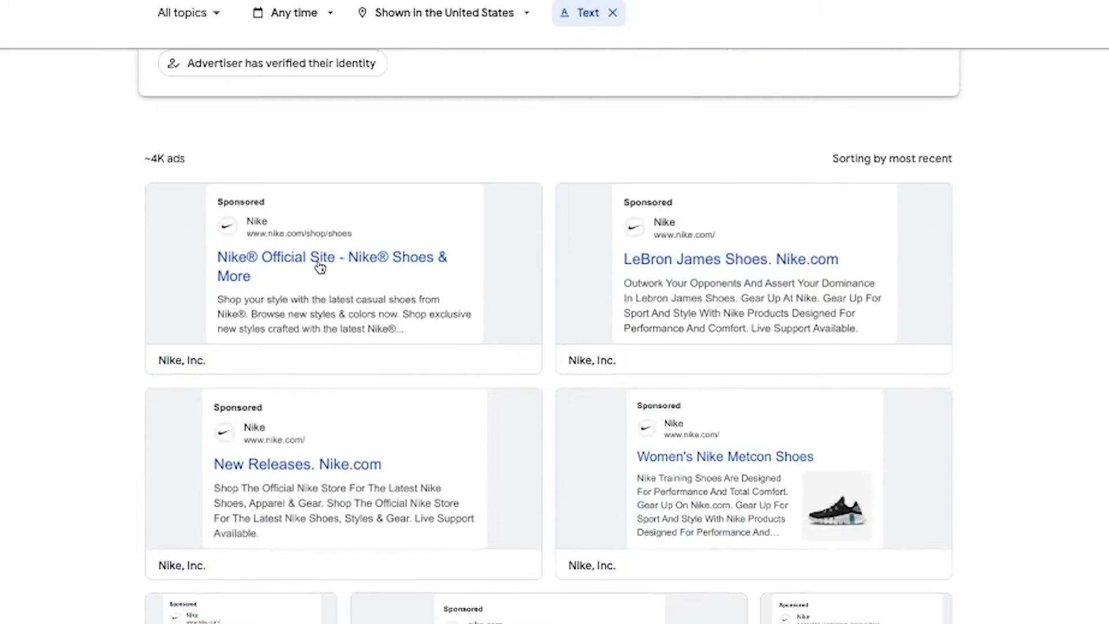
click(317, 265)
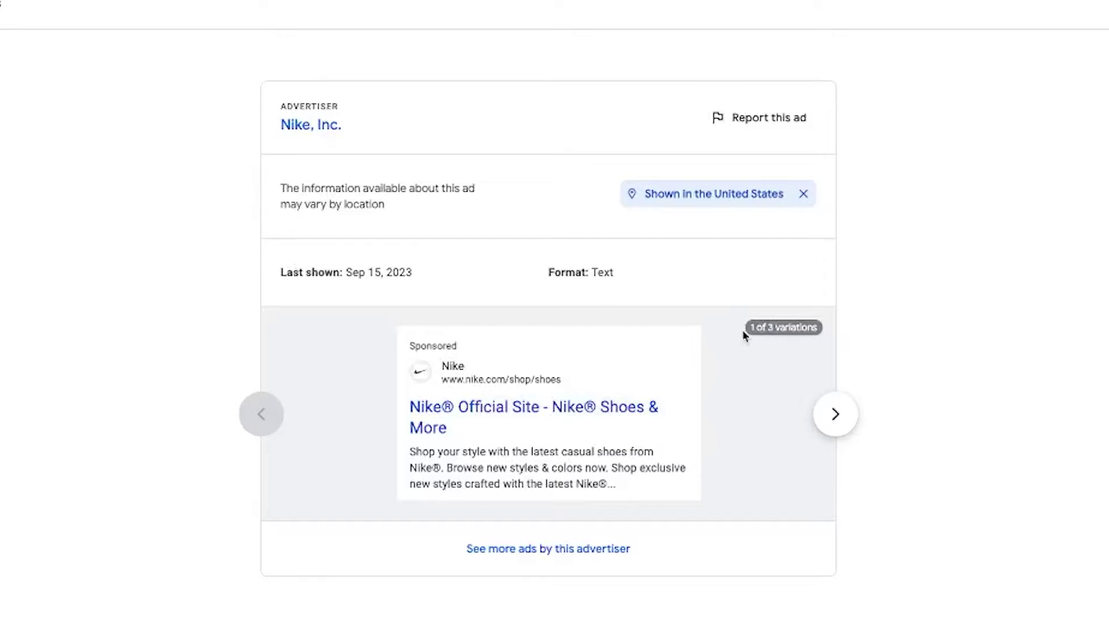
click(835, 414)
click(835, 413)
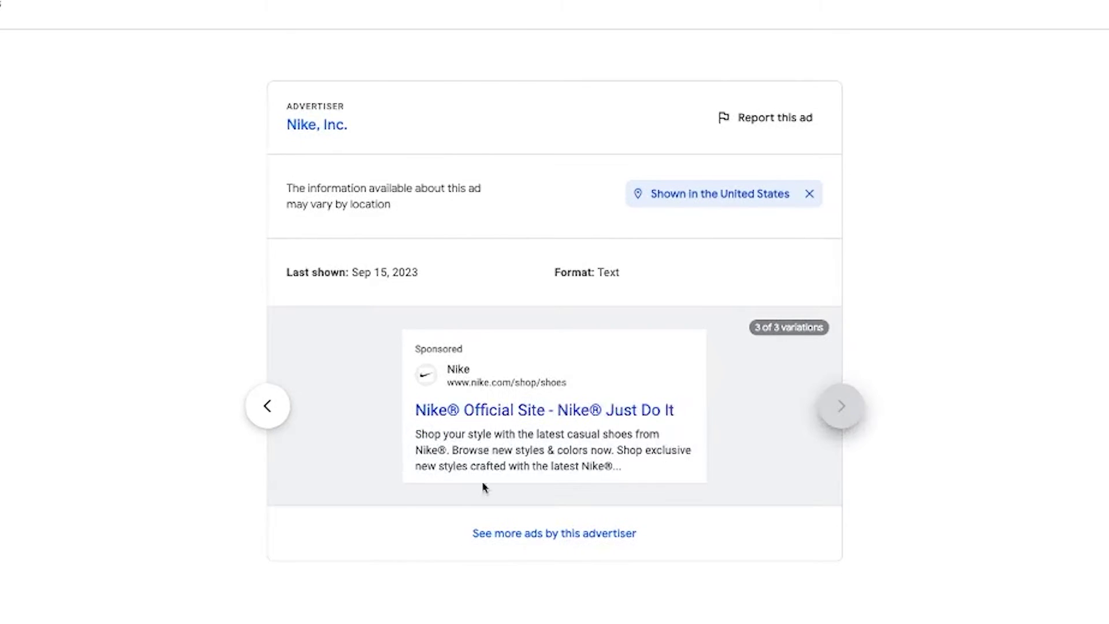
click(268, 409)
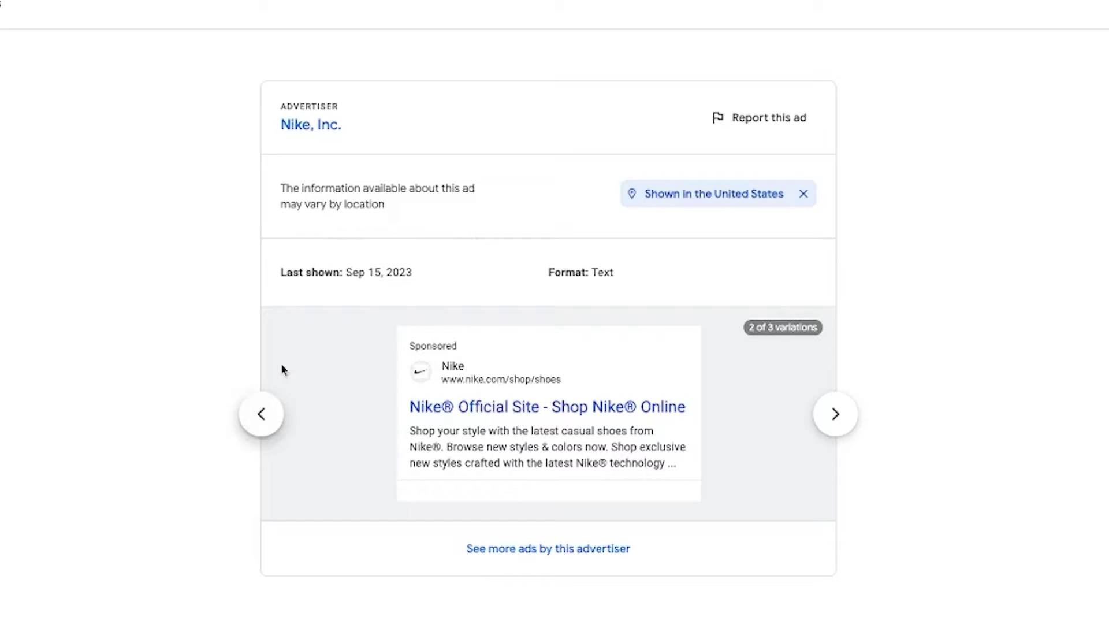
click(266, 421)
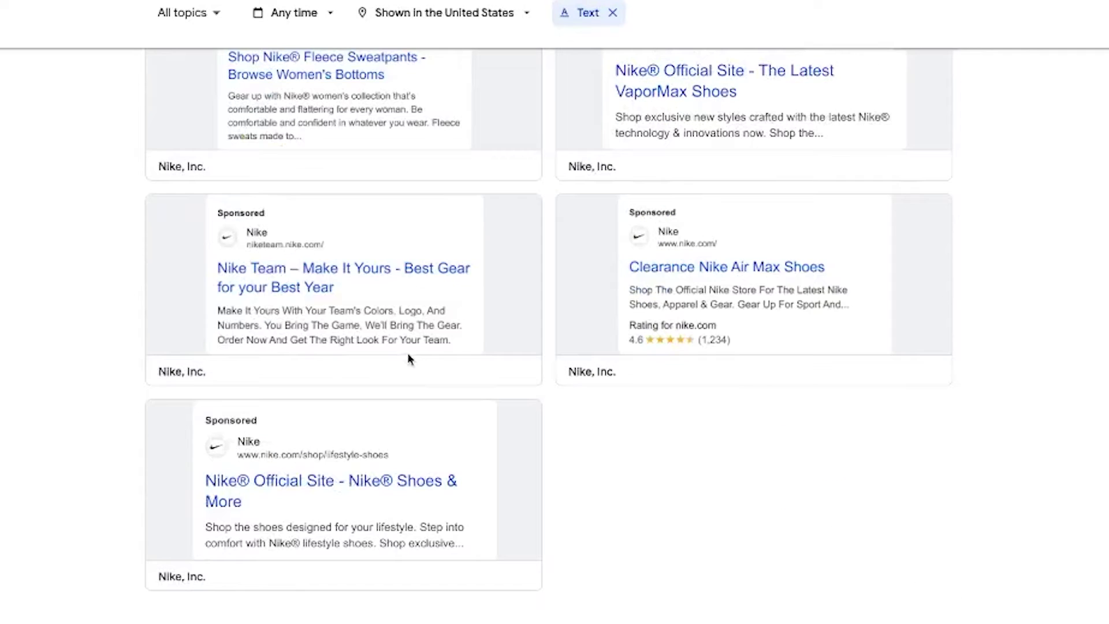
scroll(381, 326, down, 15)
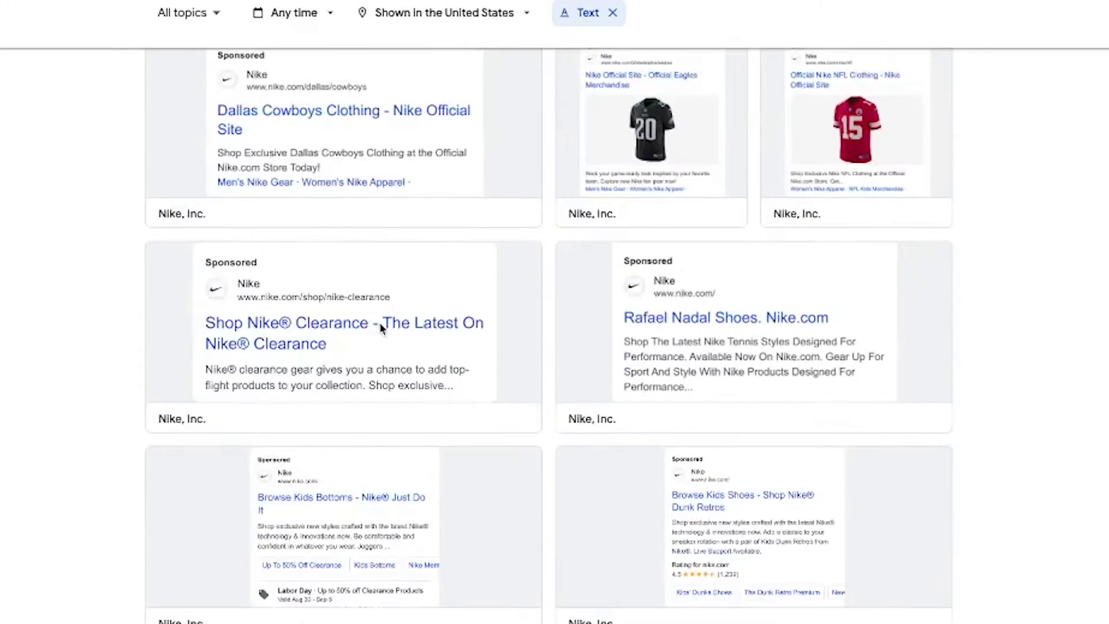
scroll(381, 329, down, 20)
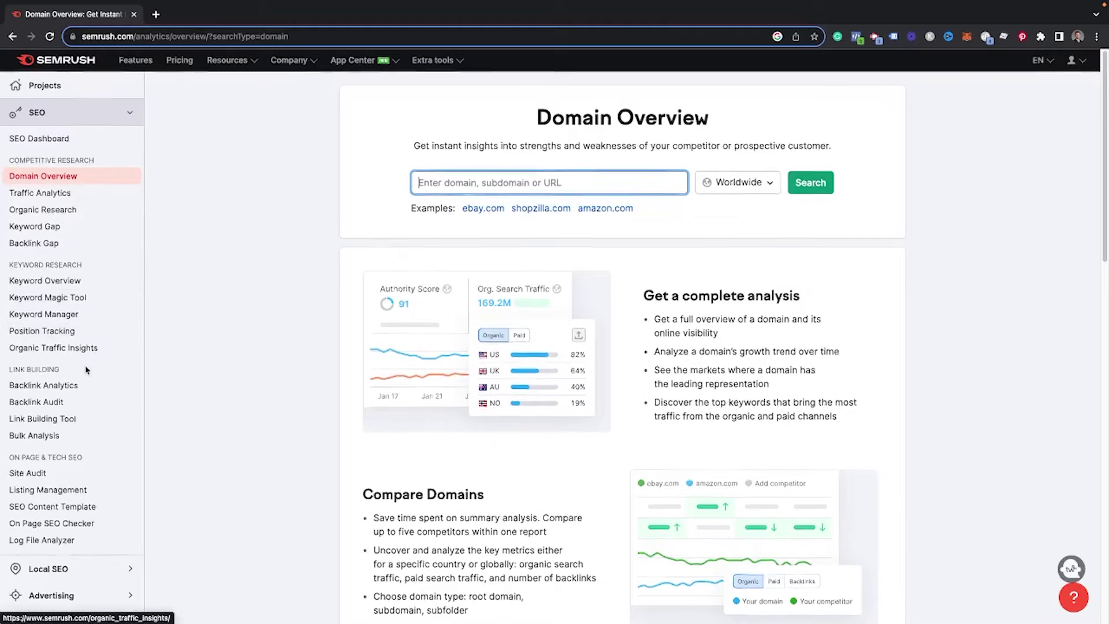
Run Advertising Research on nike.com in the US database via the Advertising sidebar
scroll(72, 399, down, 3)
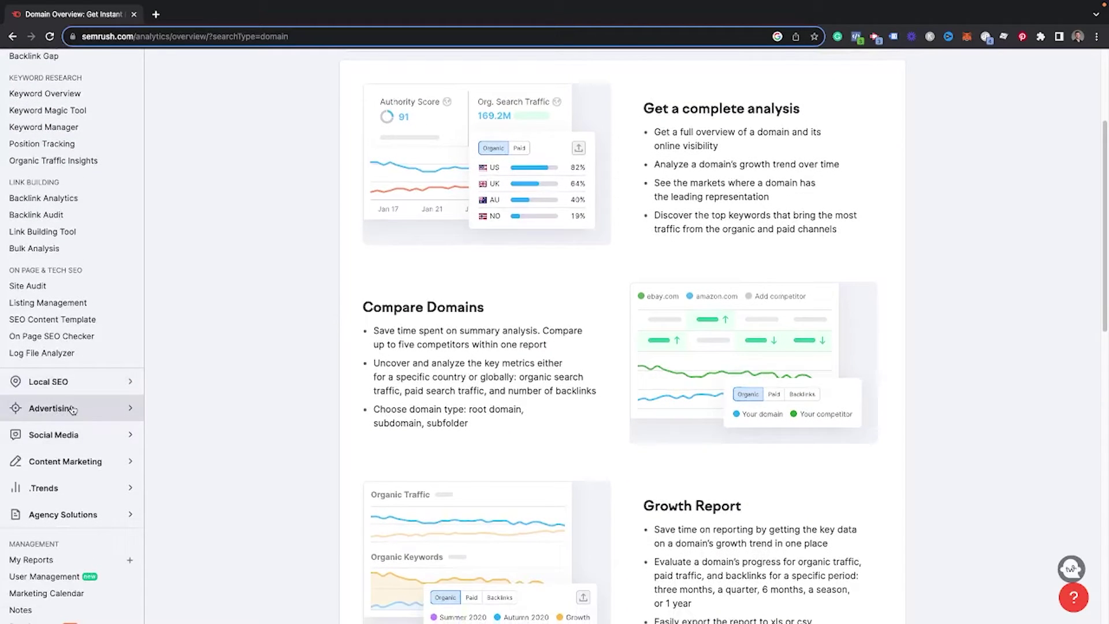
click(92, 412)
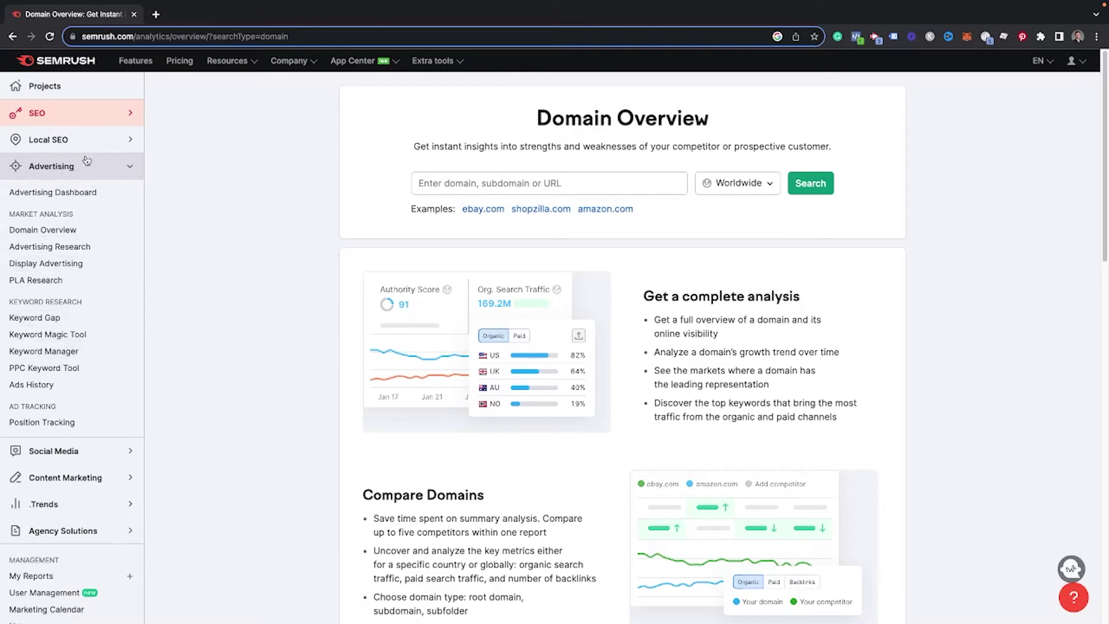
click(38, 248)
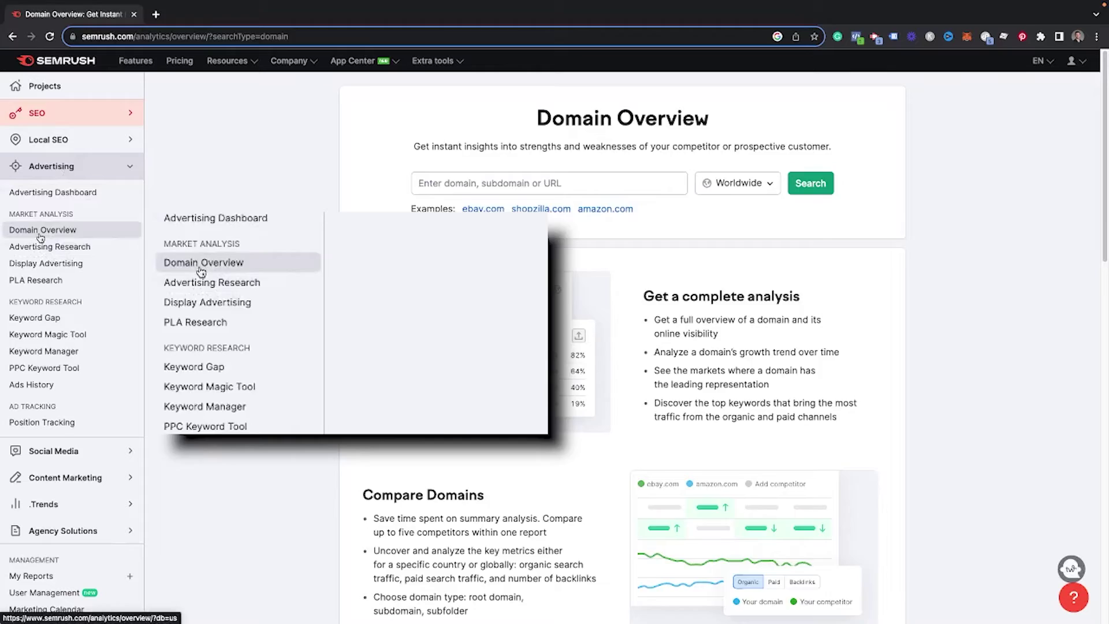
click(441, 194)
text(nike.com)
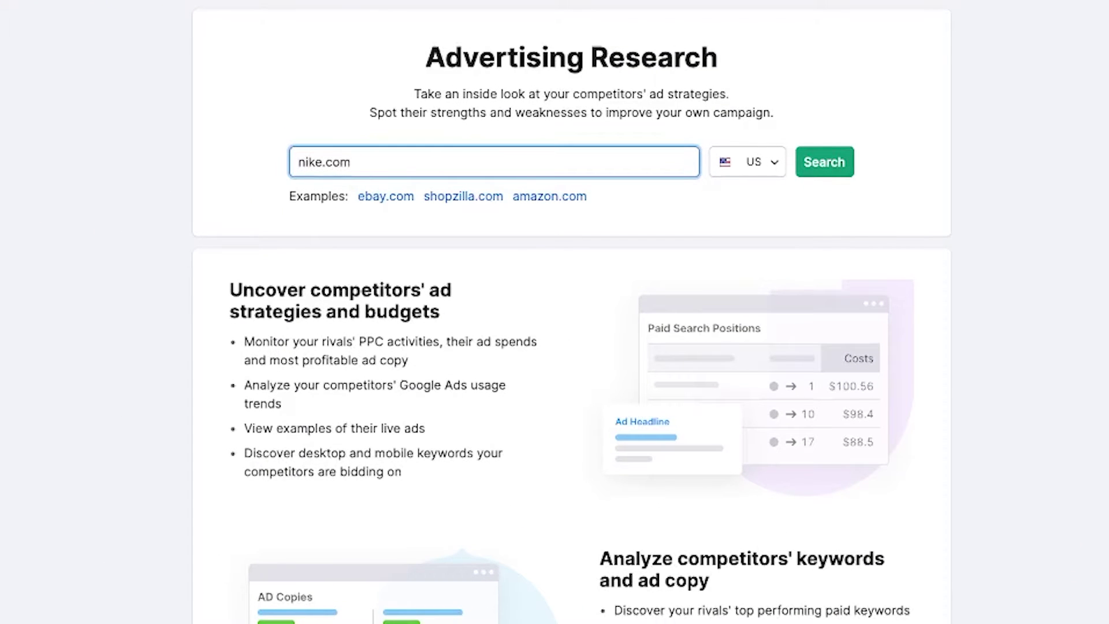
right_click(315, 155)
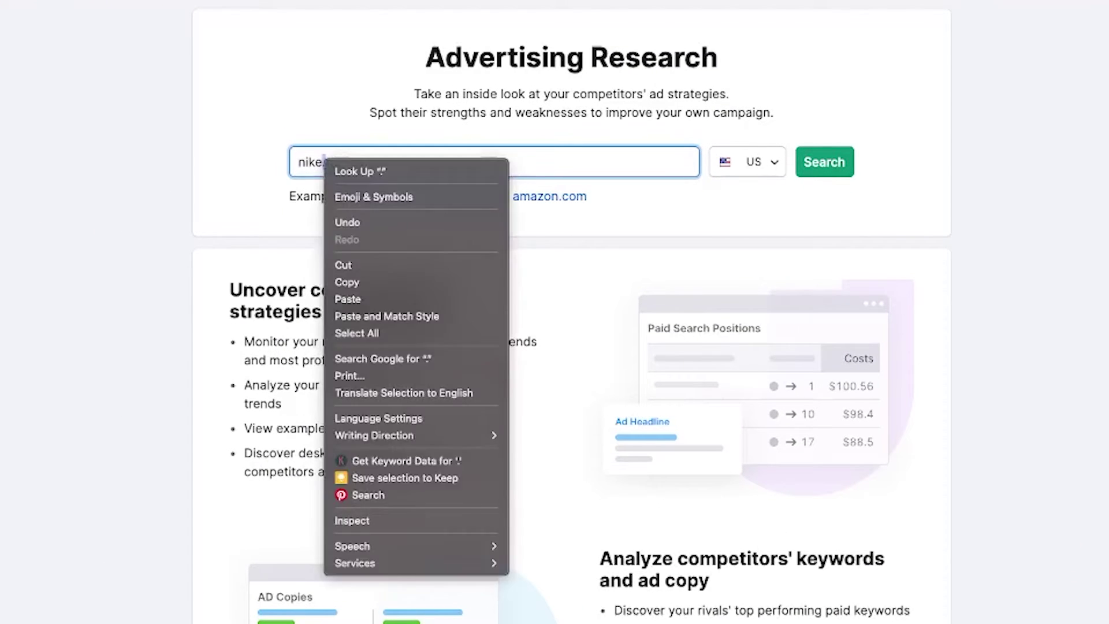
click(824, 163)
click(824, 163)
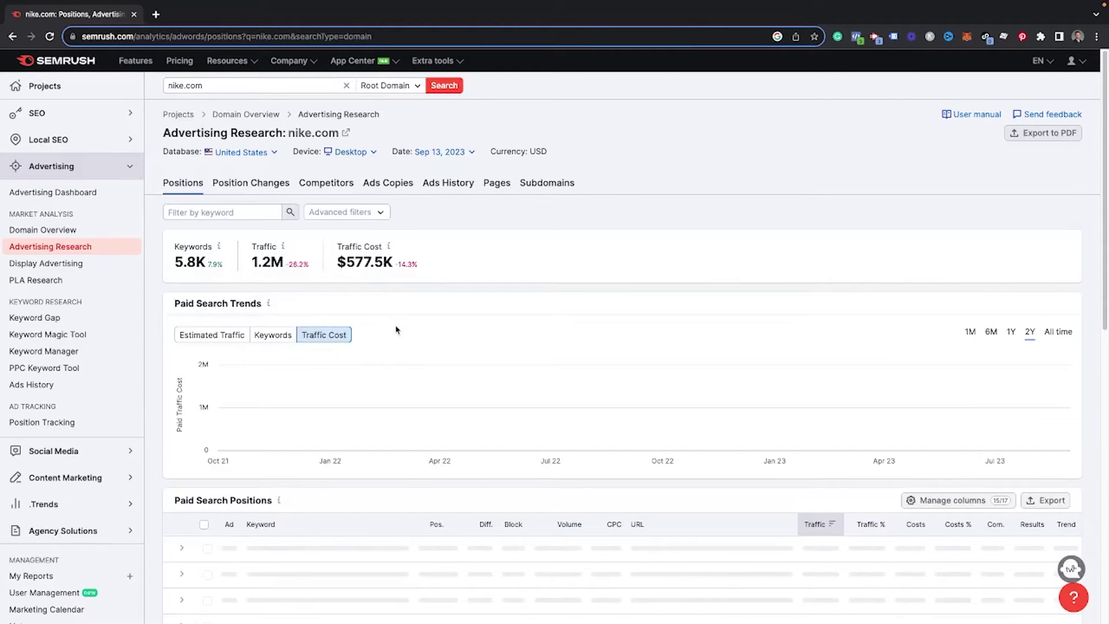
scroll(370, 369, down, 1)
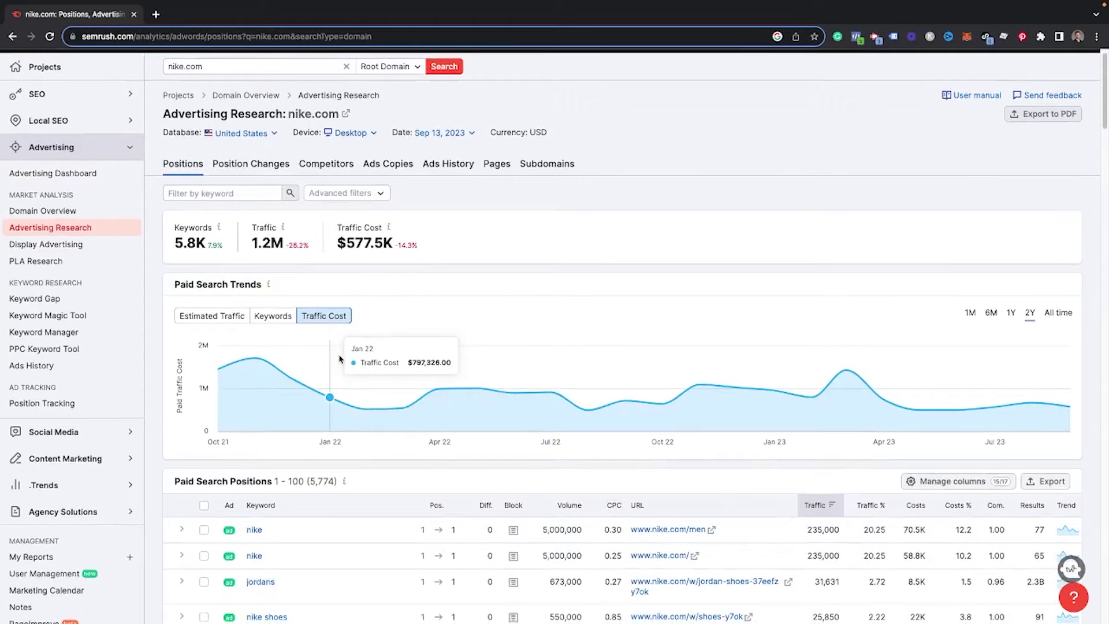
scroll(300, 242, up, 1)
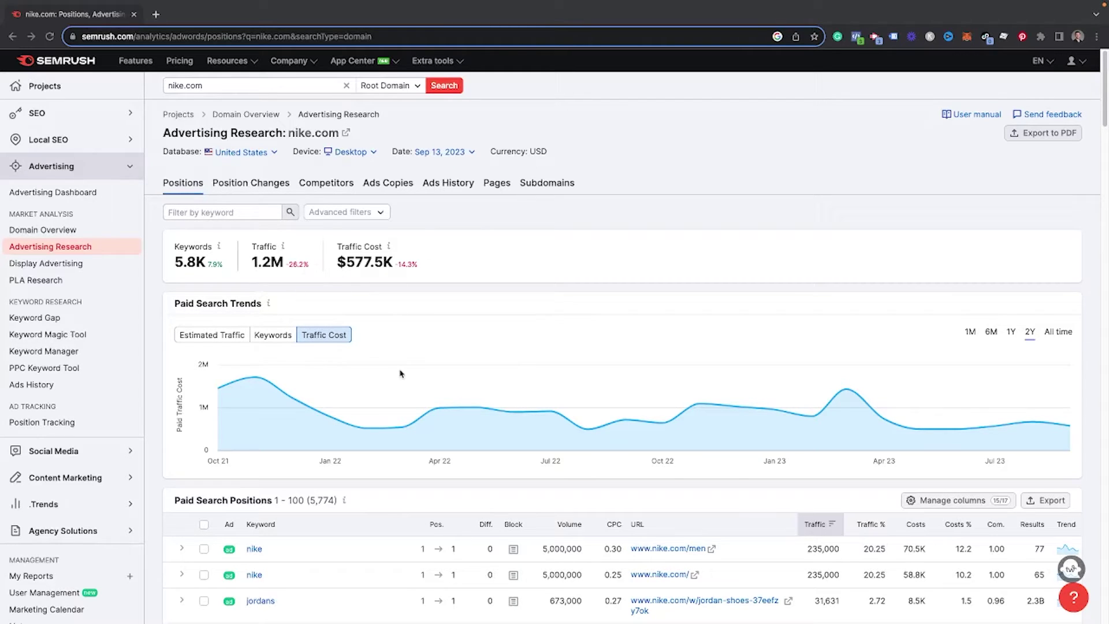
mouse_move(253, 383)
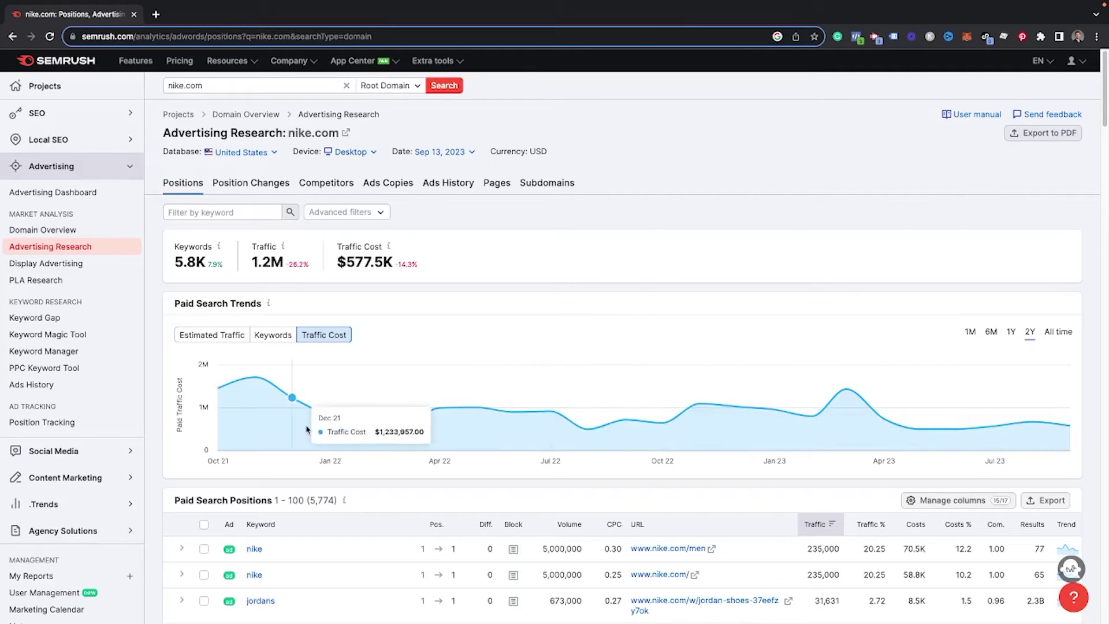
scroll(393, 351, down, 2)
scroll(393, 350, down, 3)
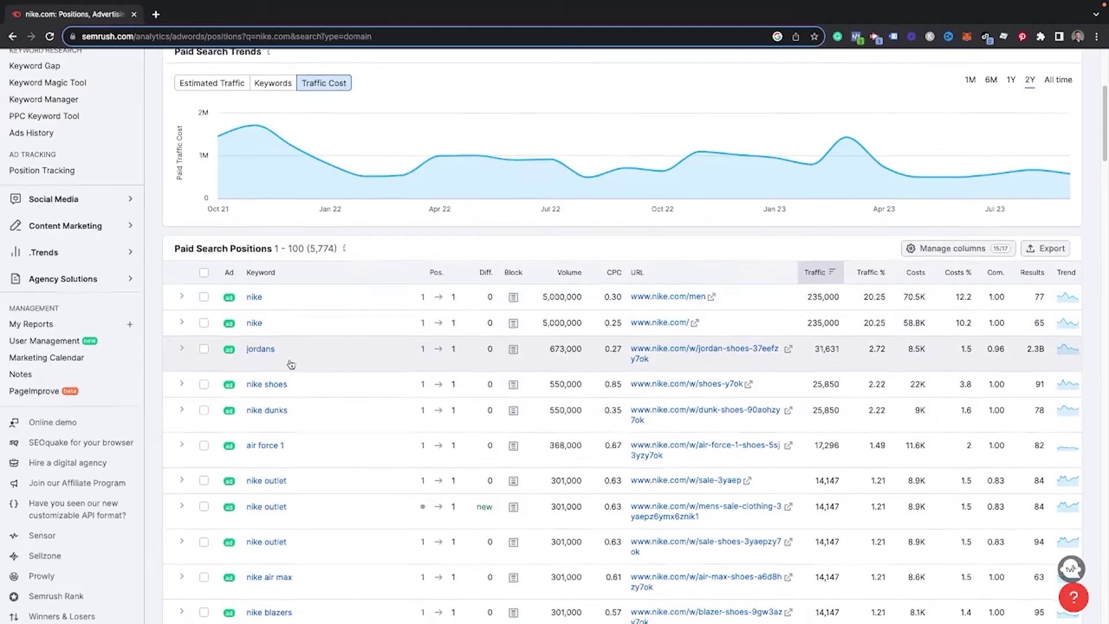
scroll(378, 207, down, 2)
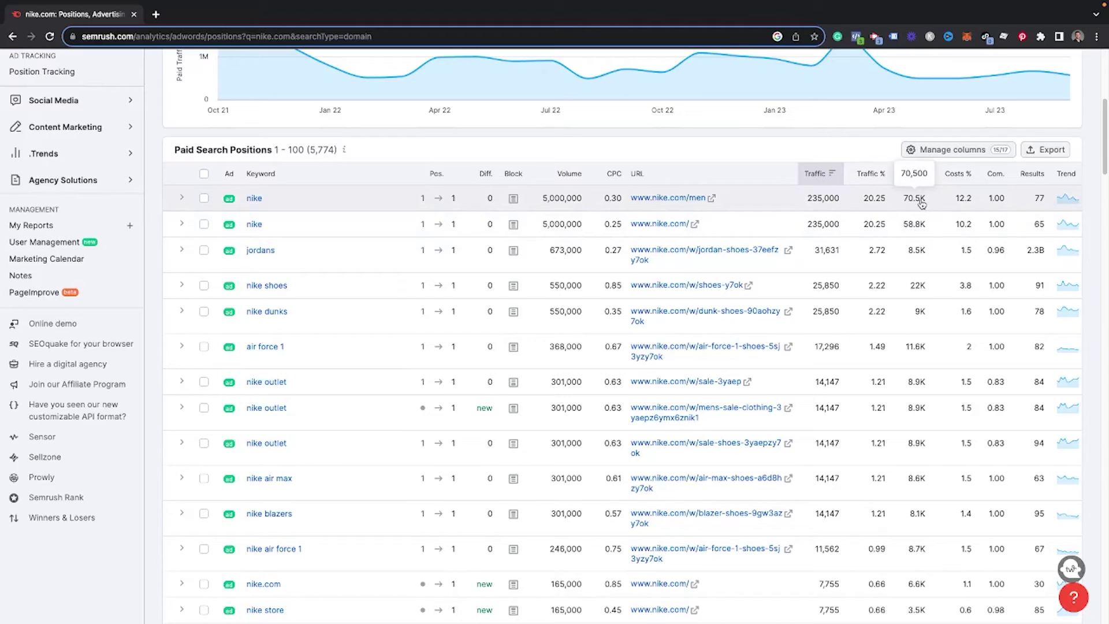
scroll(444, 344, up, 1)
scroll(438, 397, down, 15)
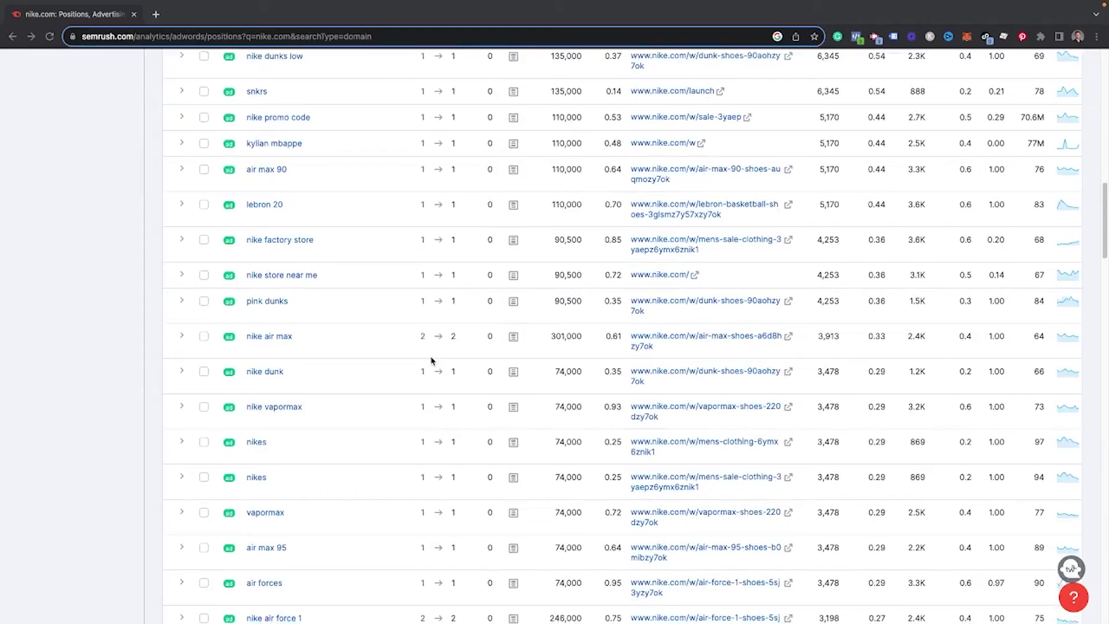
scroll(445, 412, down, 4)
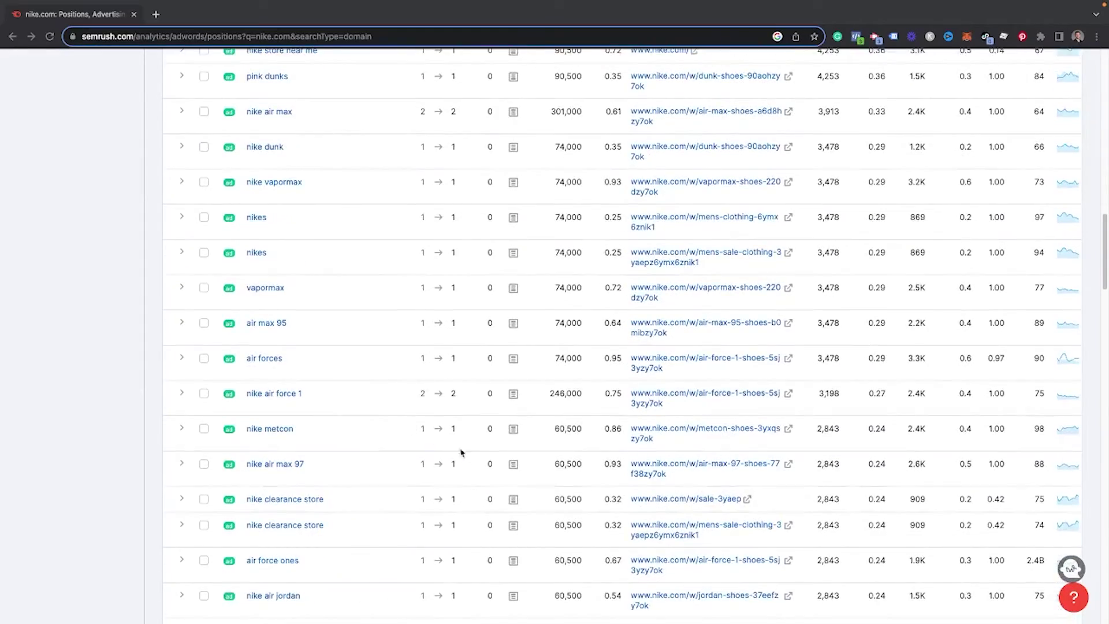
scroll(462, 452, down, 13)
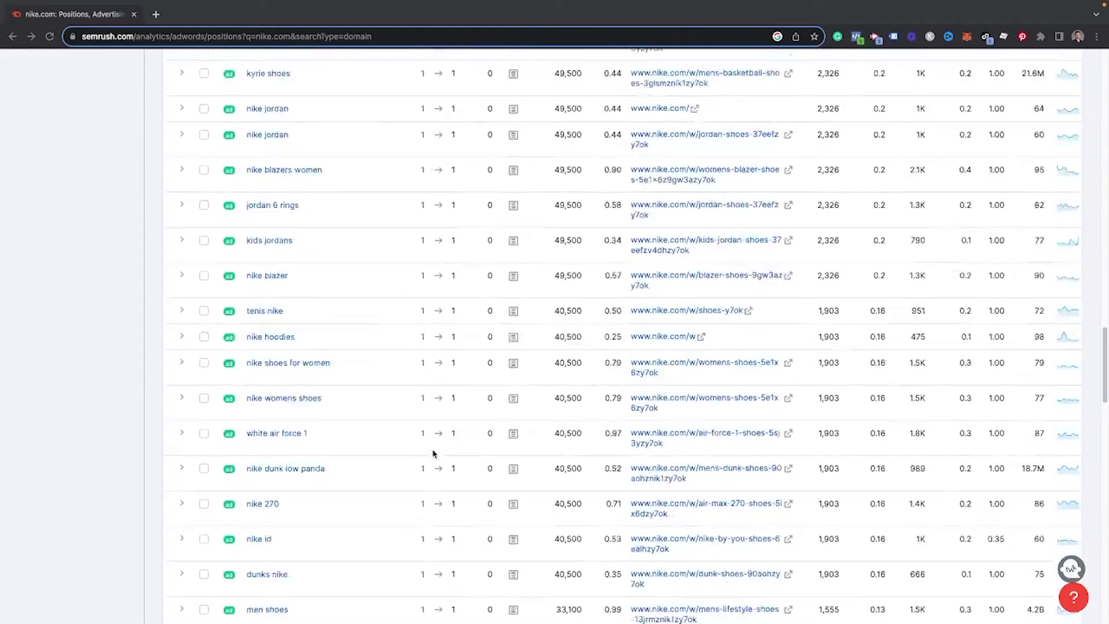
scroll(434, 454, down, 14)
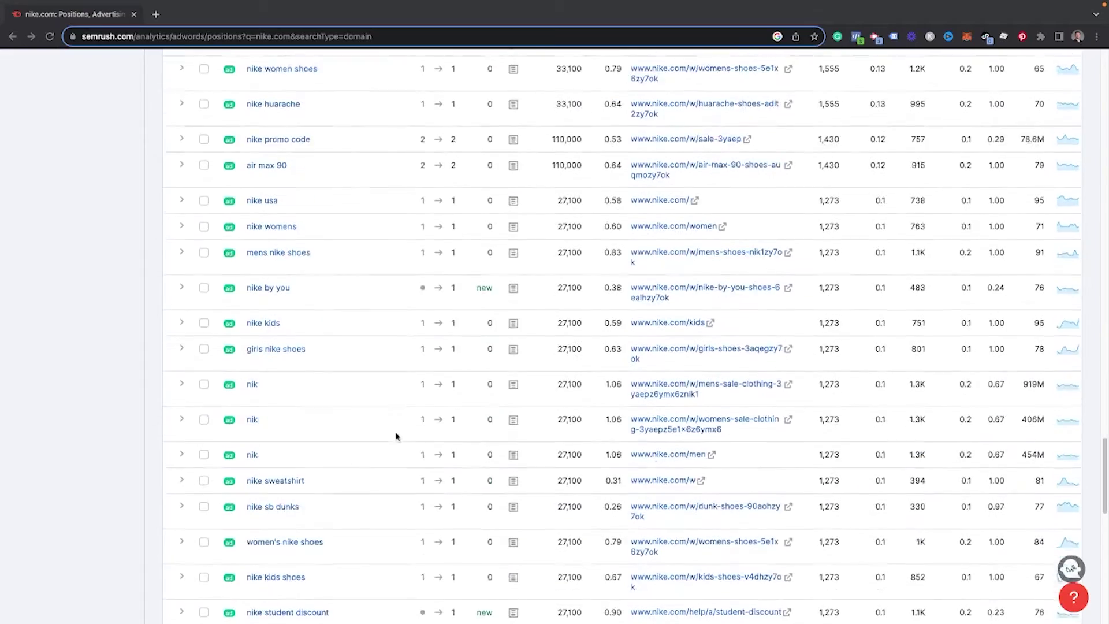
scroll(396, 436, up, 15)
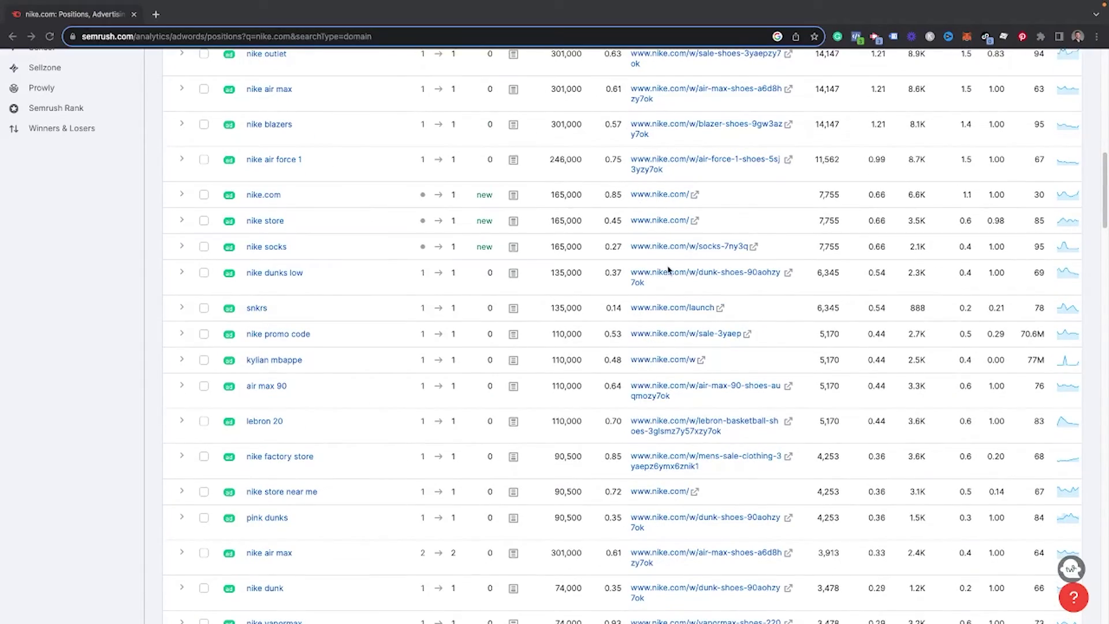
scroll(637, 320, up, 5)
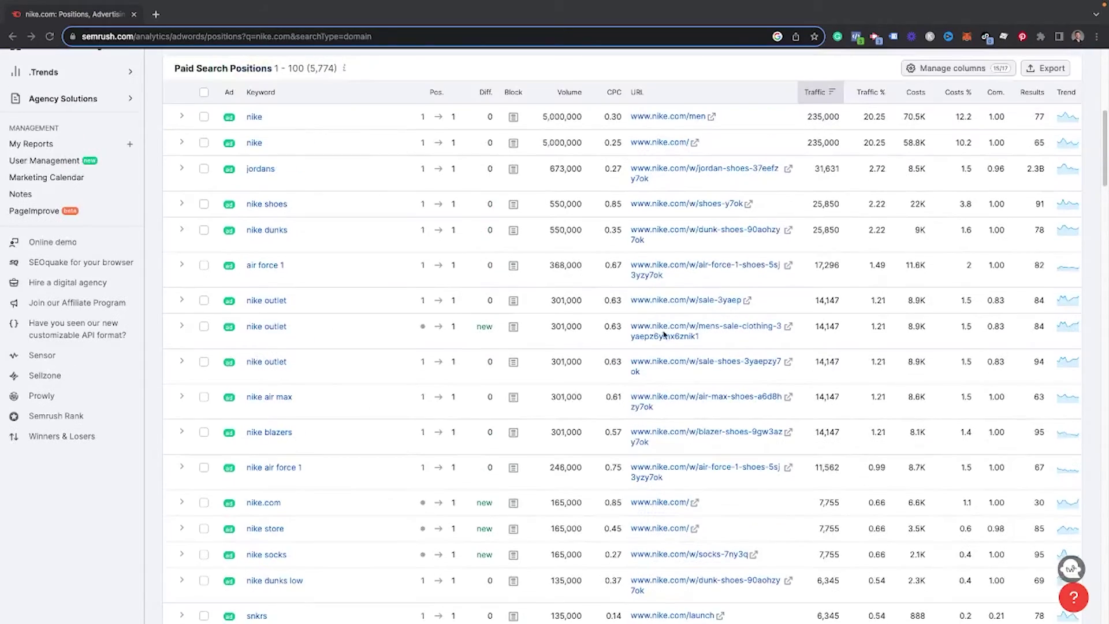
scroll(724, 307, up, 2)
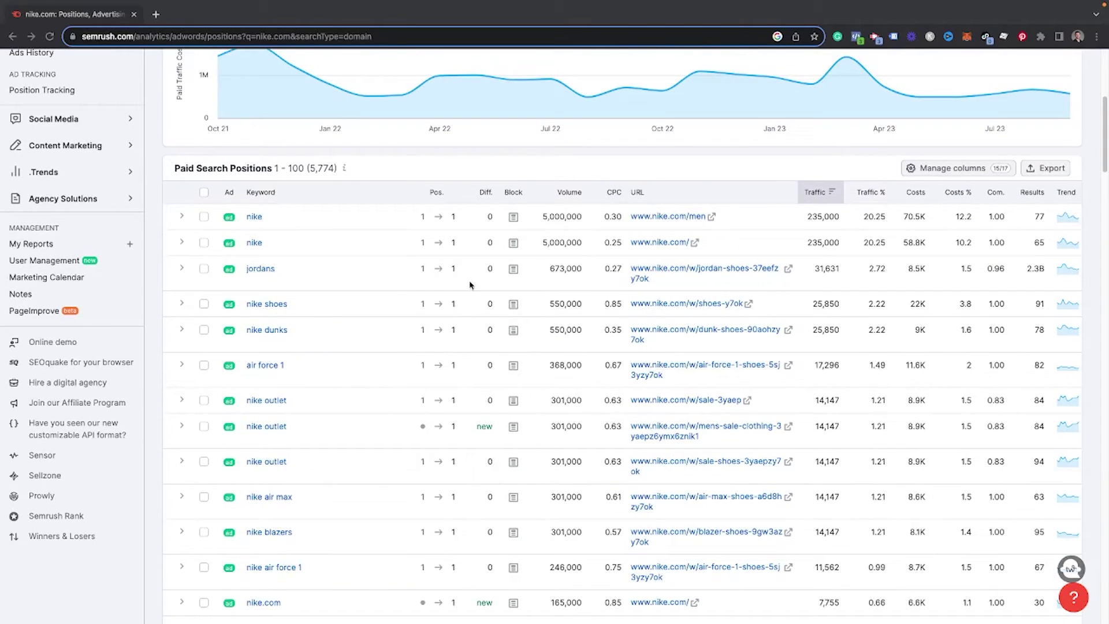
scroll(470, 284, up, 6)
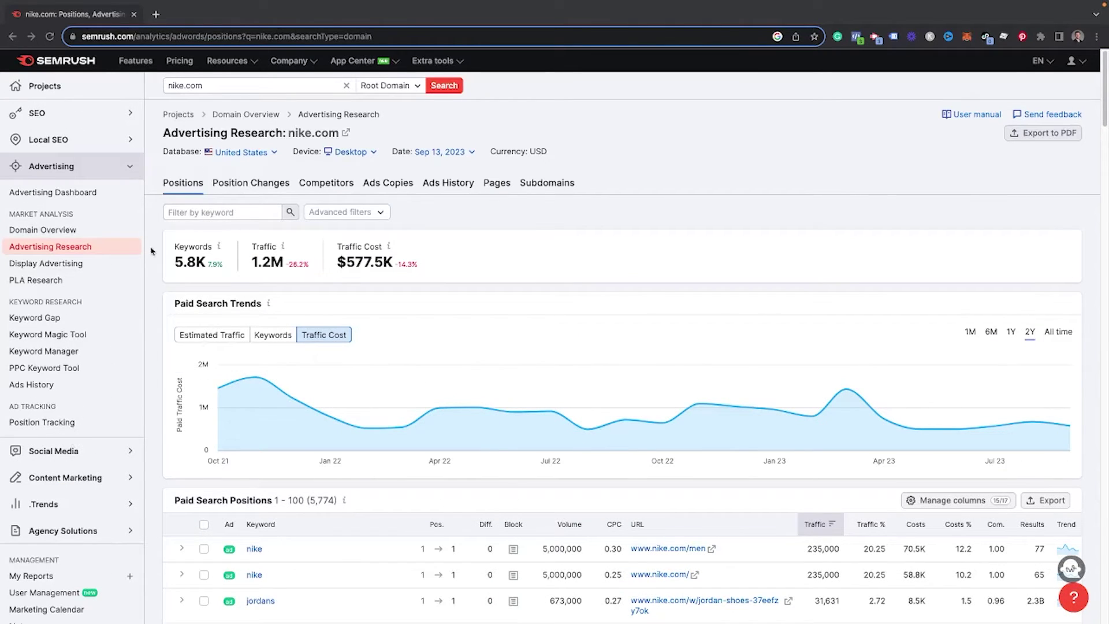
Set up an Advanced filter rule: Include, Keyword, Containing
click(370, 214)
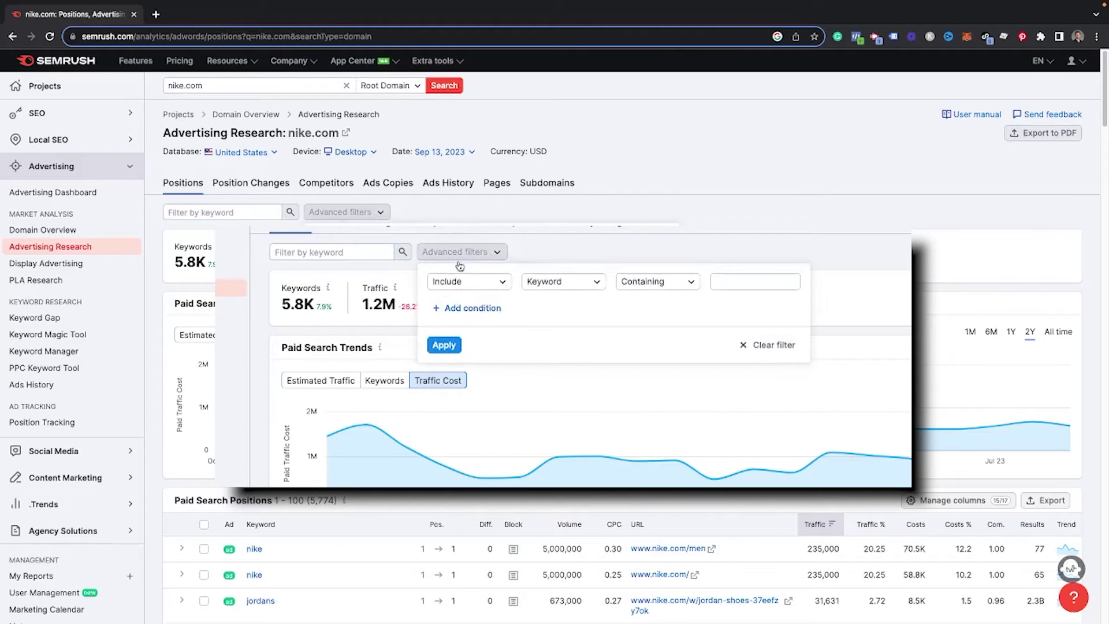
click(486, 288)
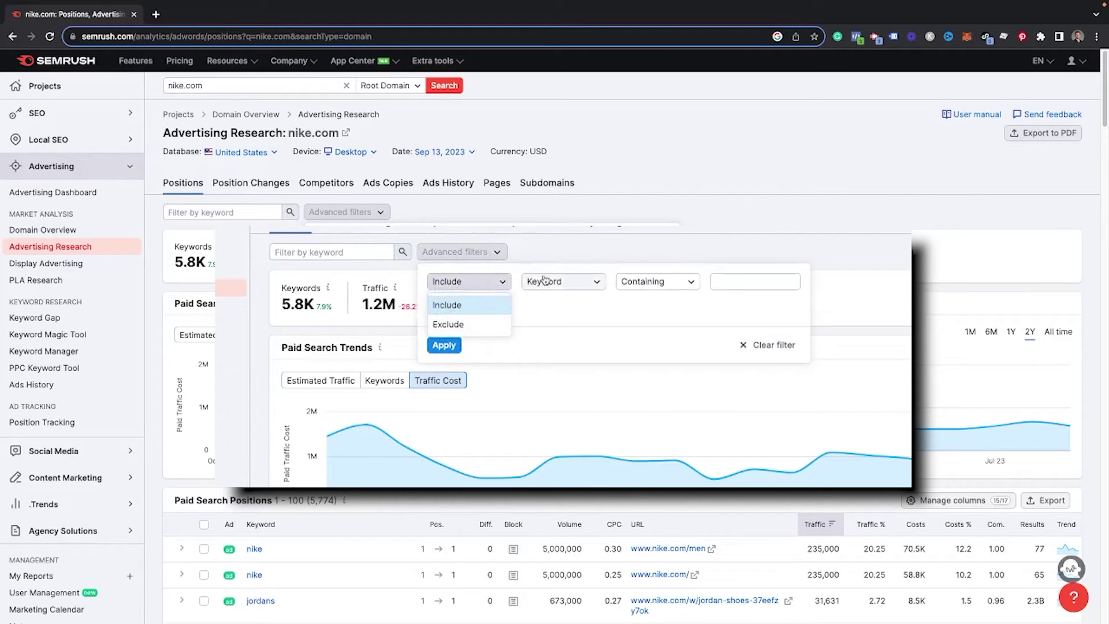
click(578, 290)
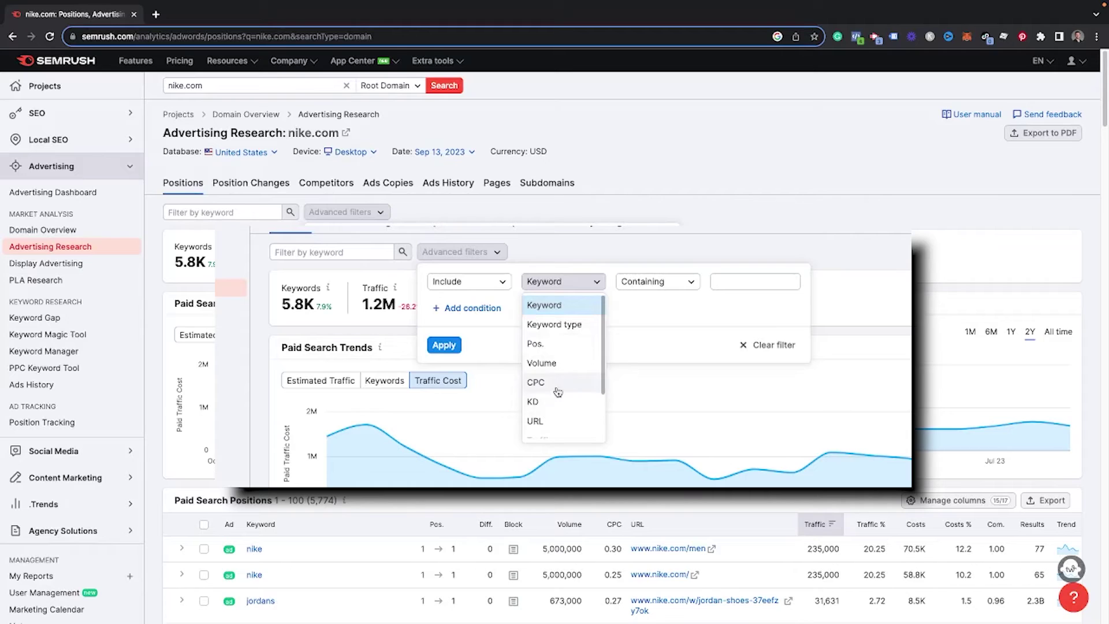
click(664, 282)
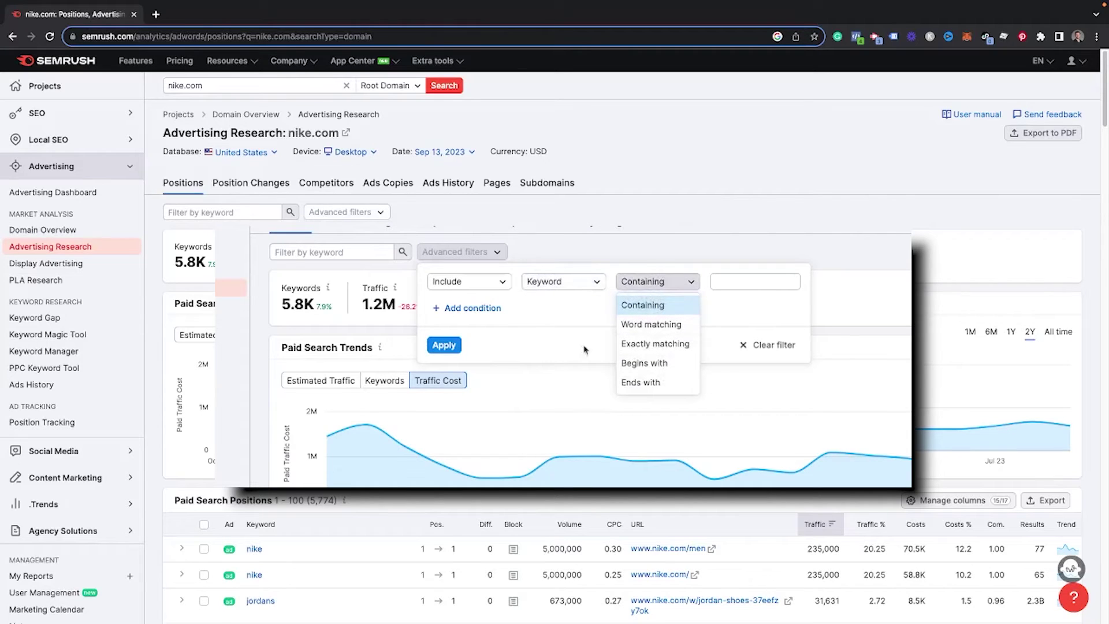
click(876, 293)
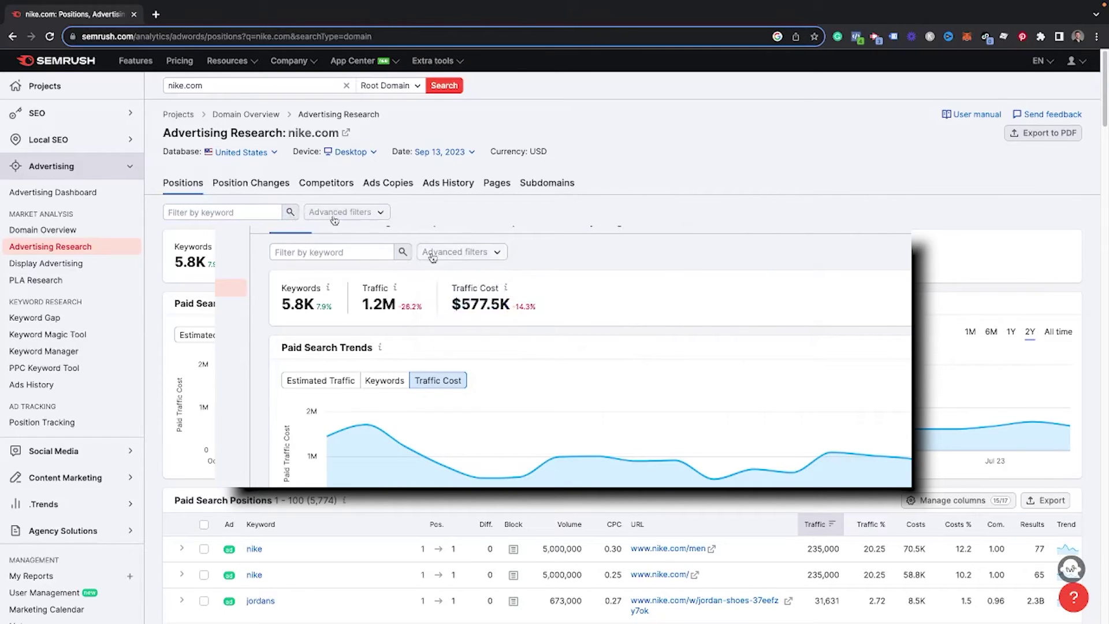
click(392, 252)
click(444, 260)
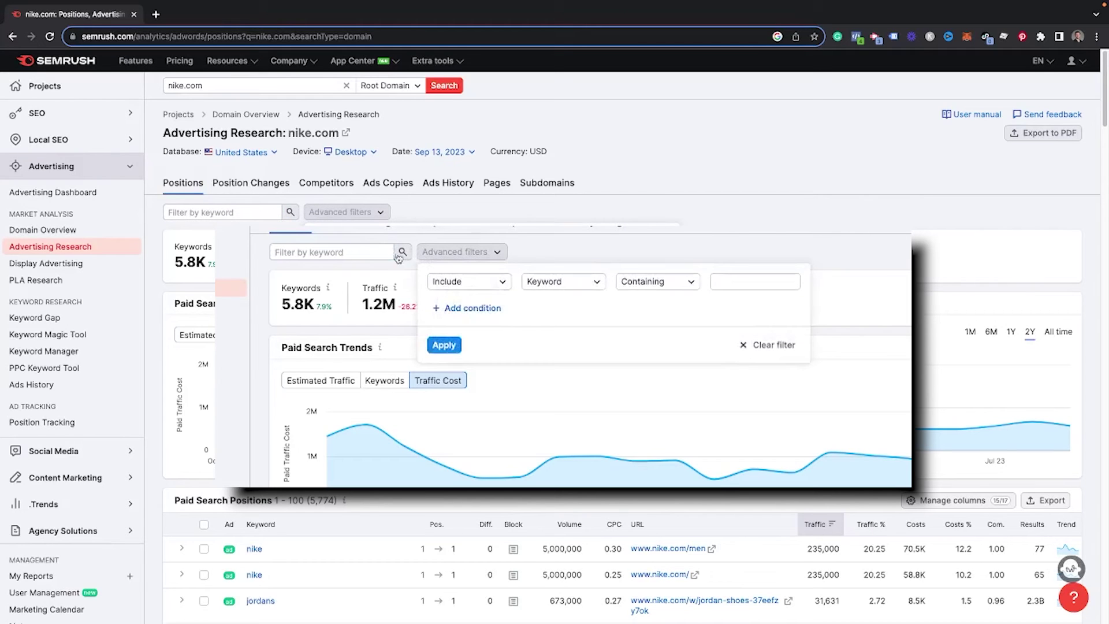
Apply the filter value 'golf' and scroll the 132 matching paid keywords
click(731, 284)
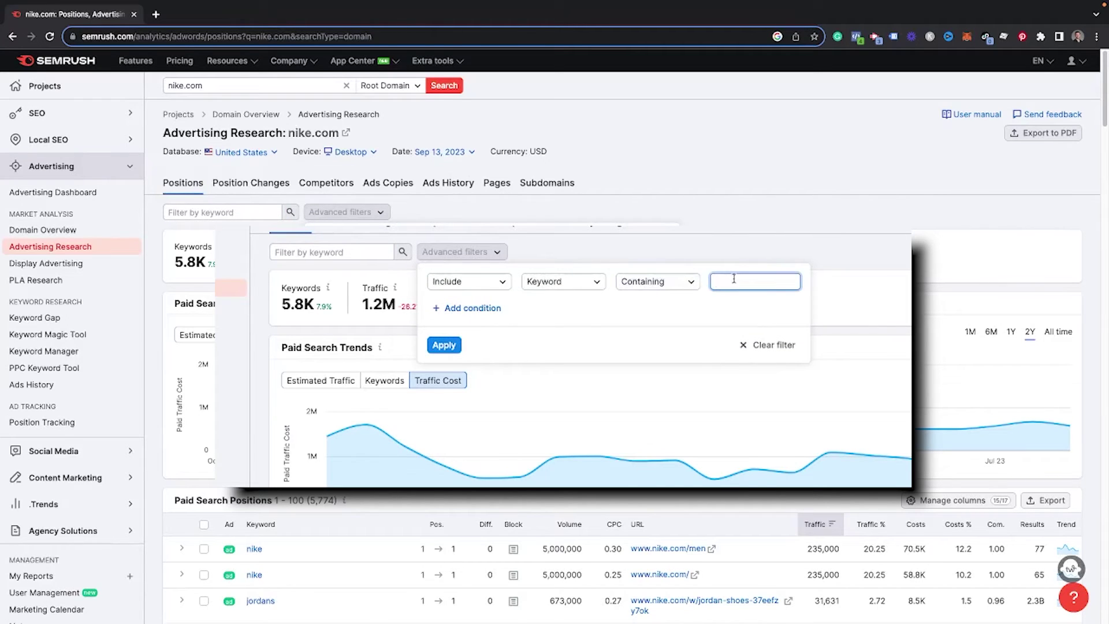
text(golf)
key(Return)
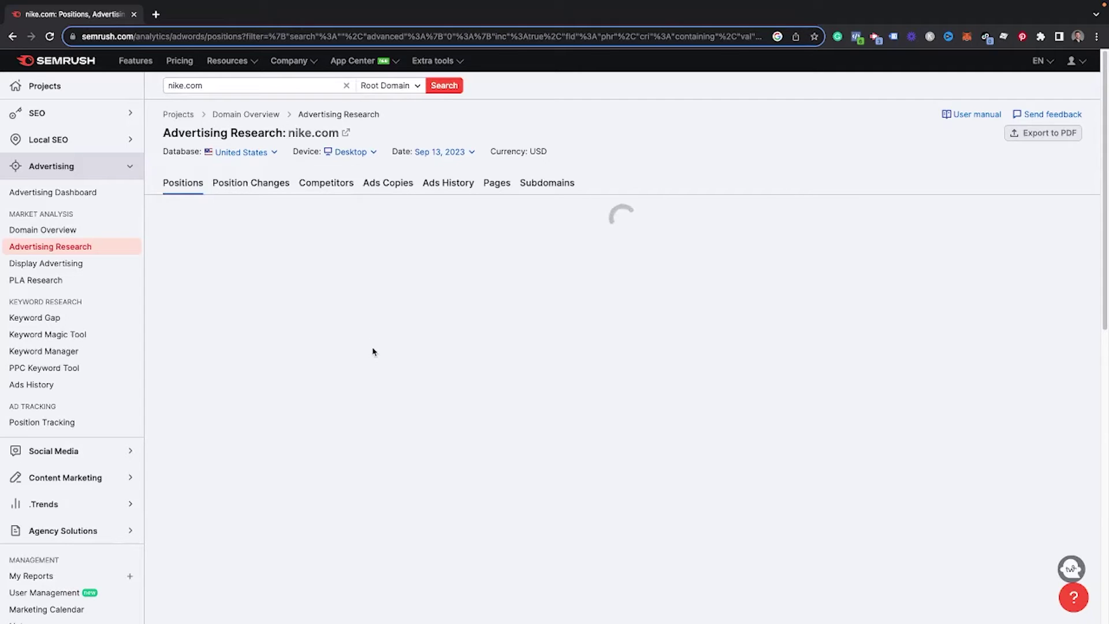
scroll(260, 317, down, 2)
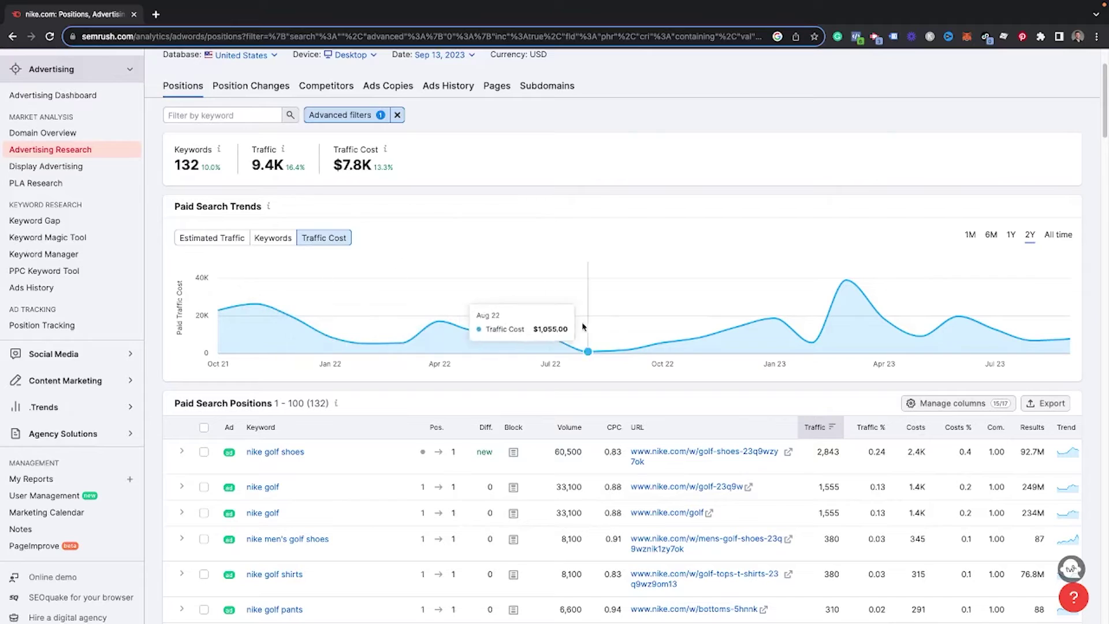
scroll(385, 333, down, 3)
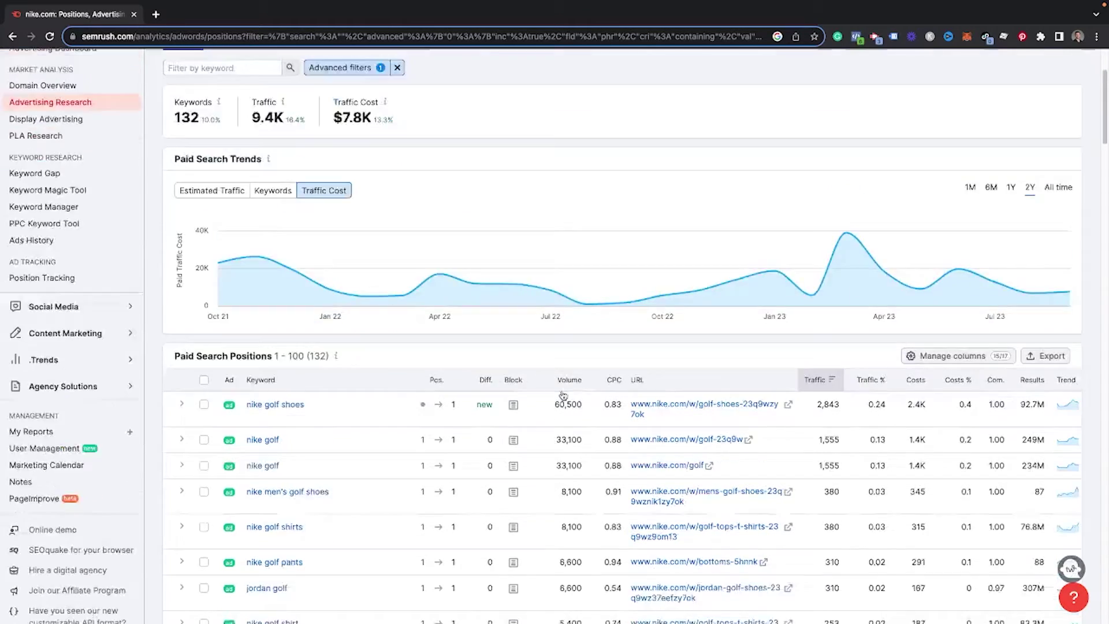
scroll(309, 386, up, 3)
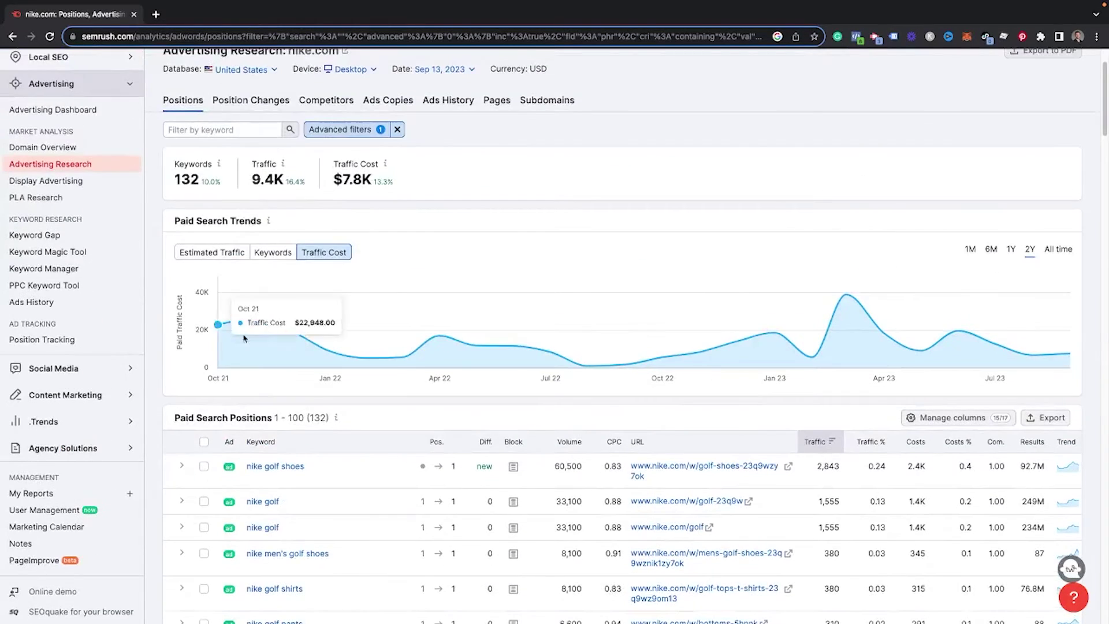
scroll(306, 329, down, 2)
scroll(307, 449, down, 15)
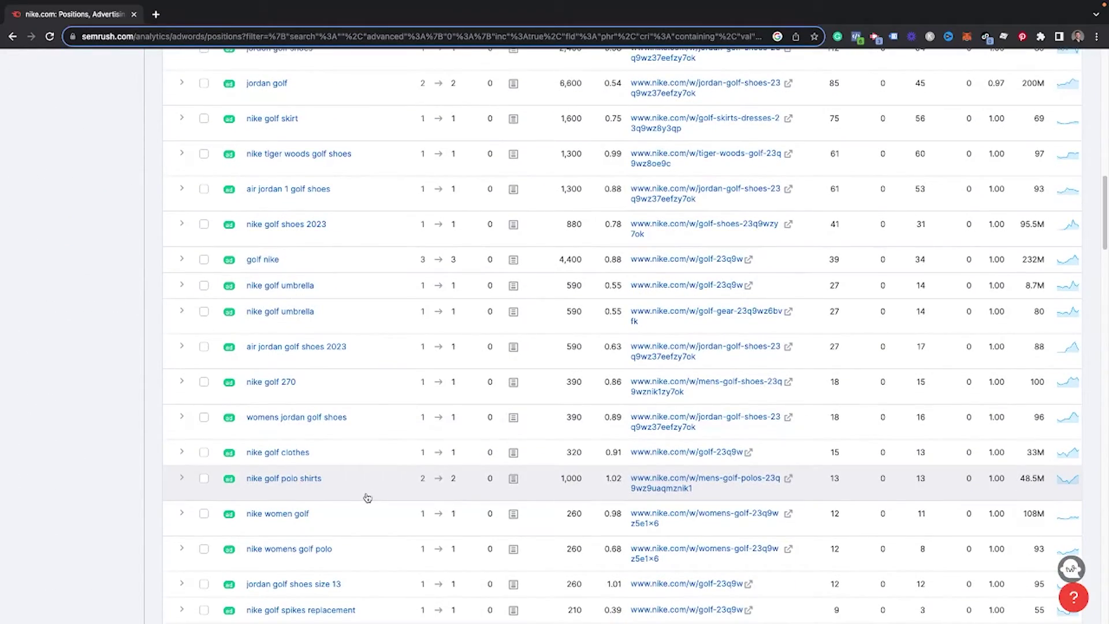
scroll(231, 199, up, 20)
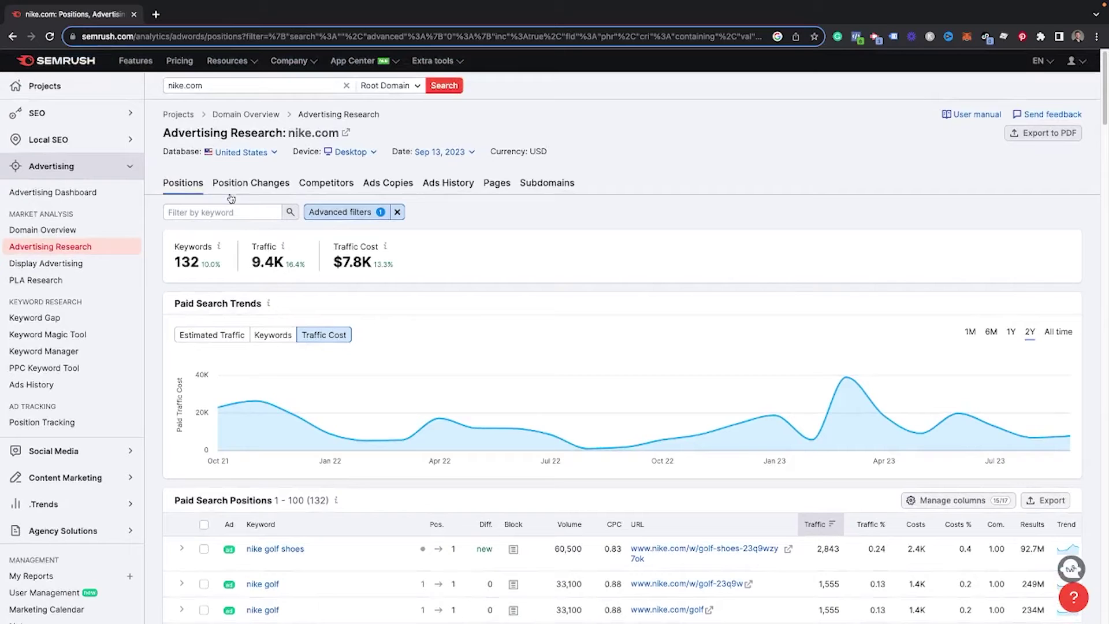
click(246, 183)
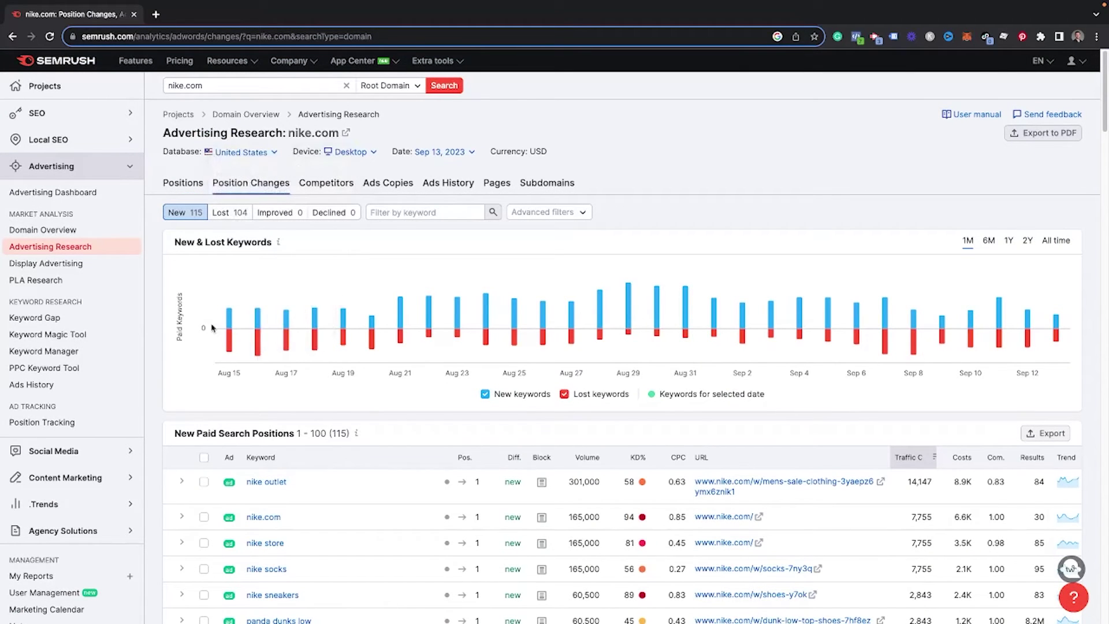
mouse_move(228, 321)
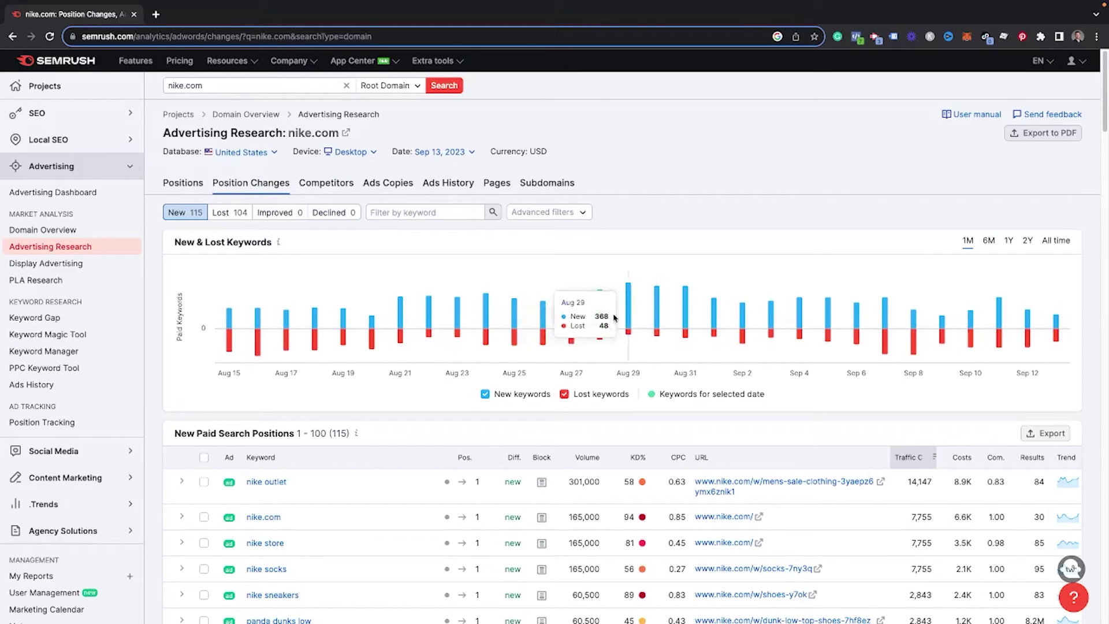
scroll(839, 396, down, 4)
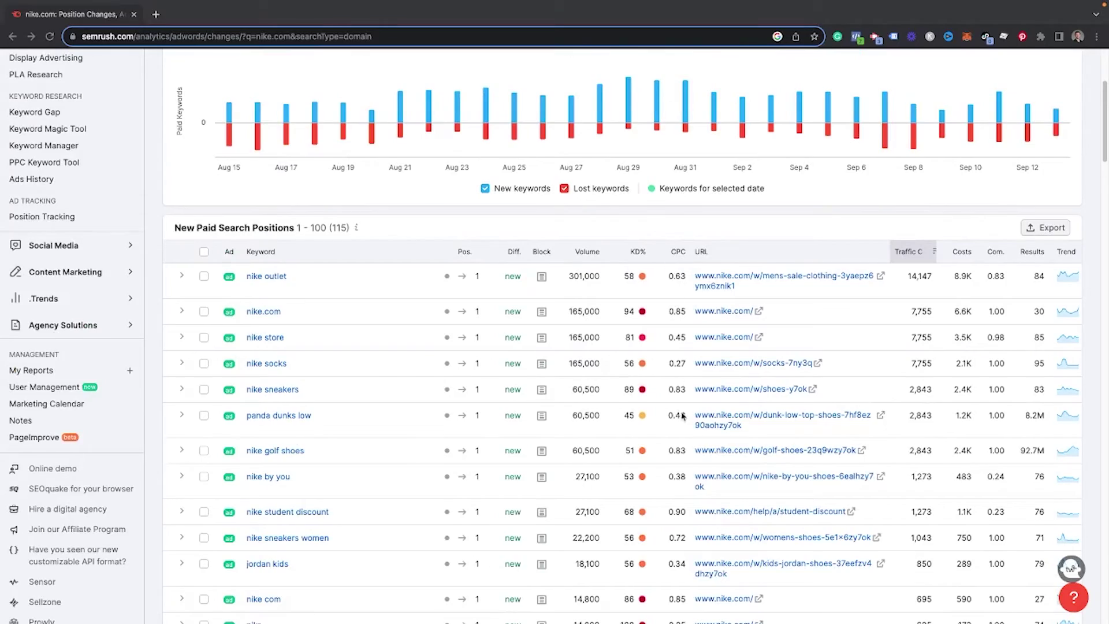
scroll(679, 464, down, 15)
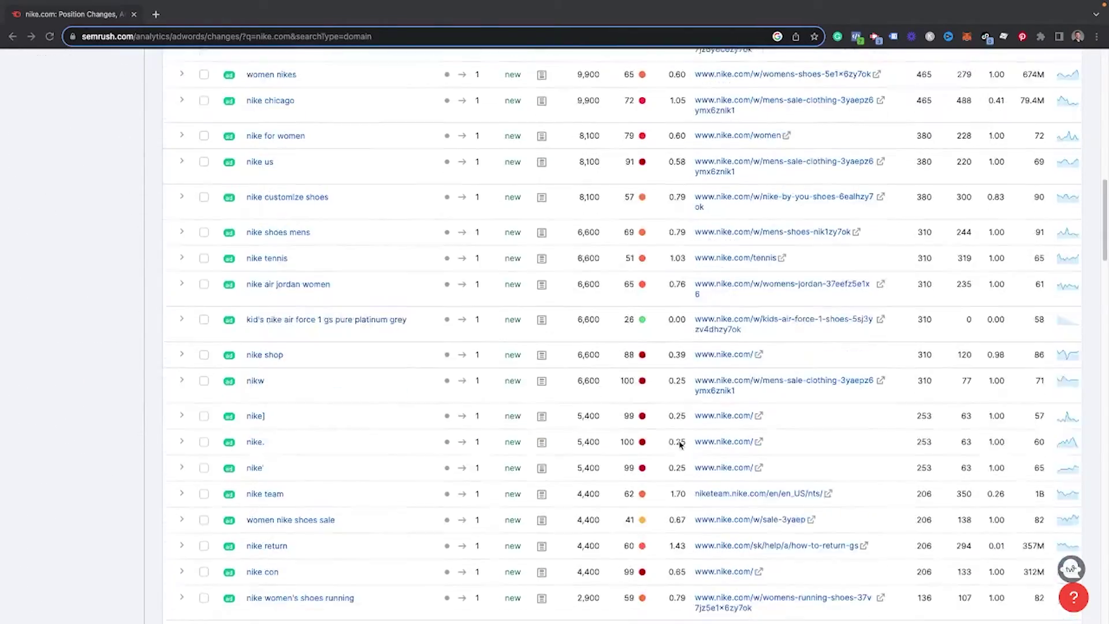
scroll(679, 433, up, 15)
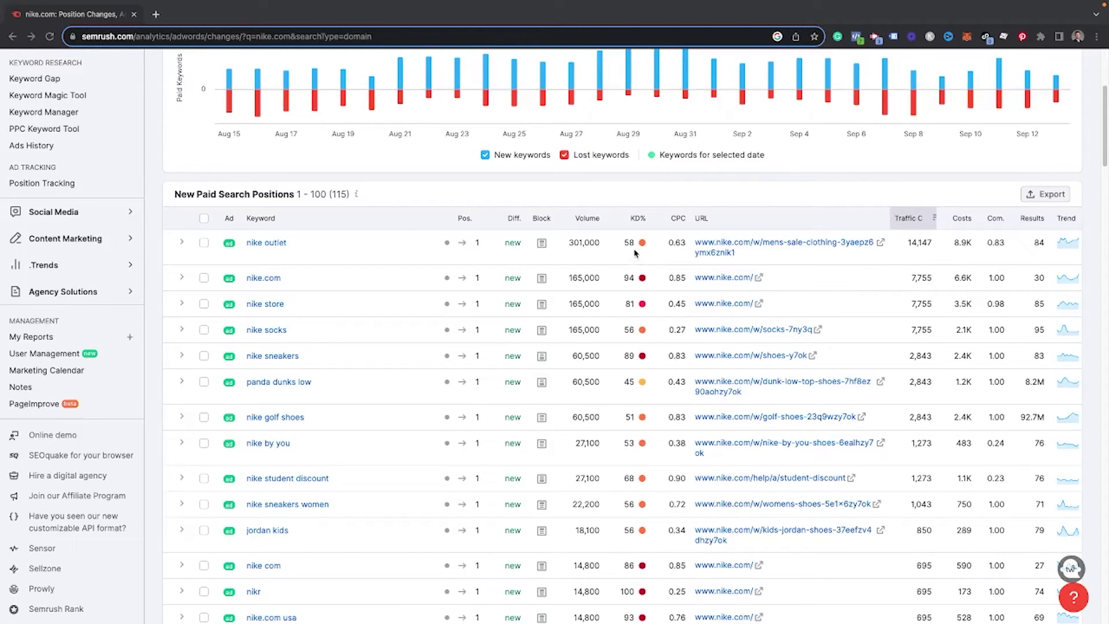
scroll(637, 317, down, 4)
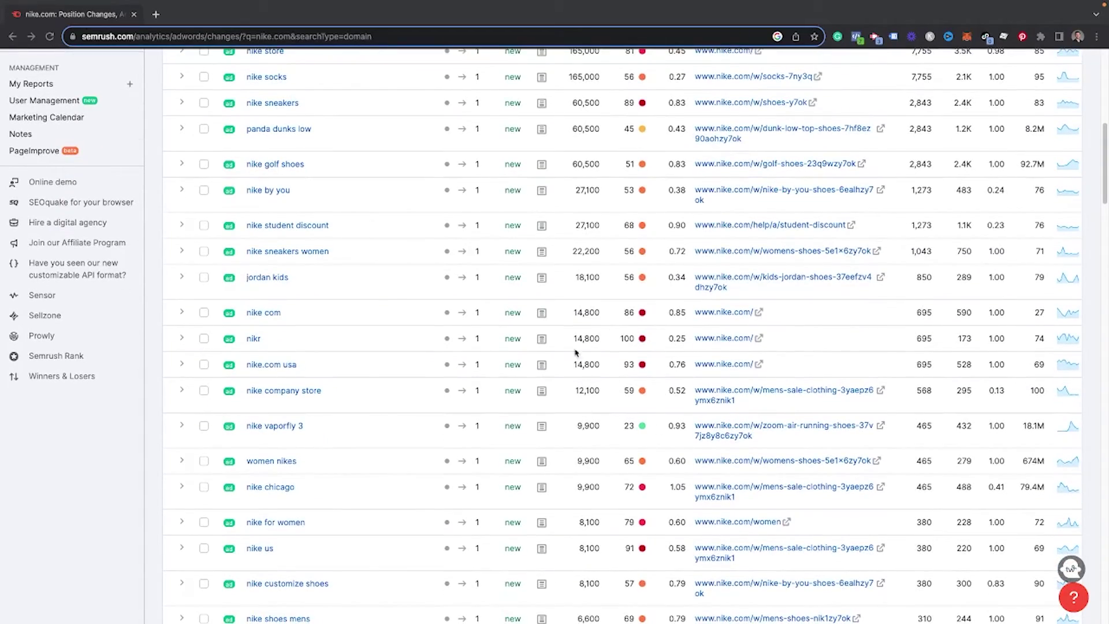
scroll(662, 384, up, 7)
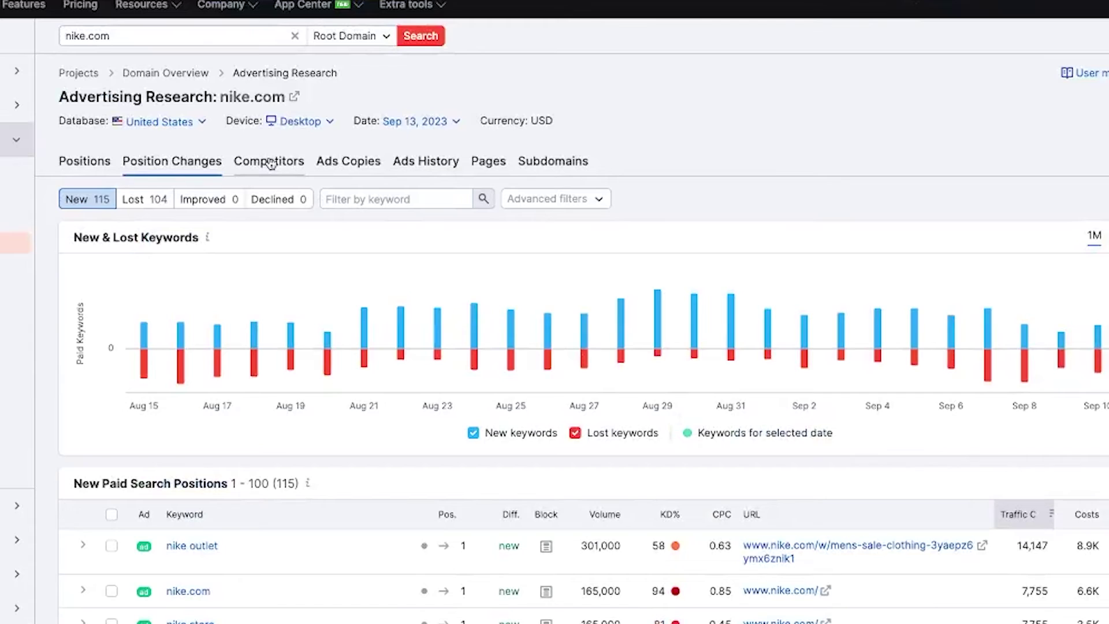
Scroll nike.com's Paid Competitors table and open dickssportinggoods.com's Competitors report
click(270, 163)
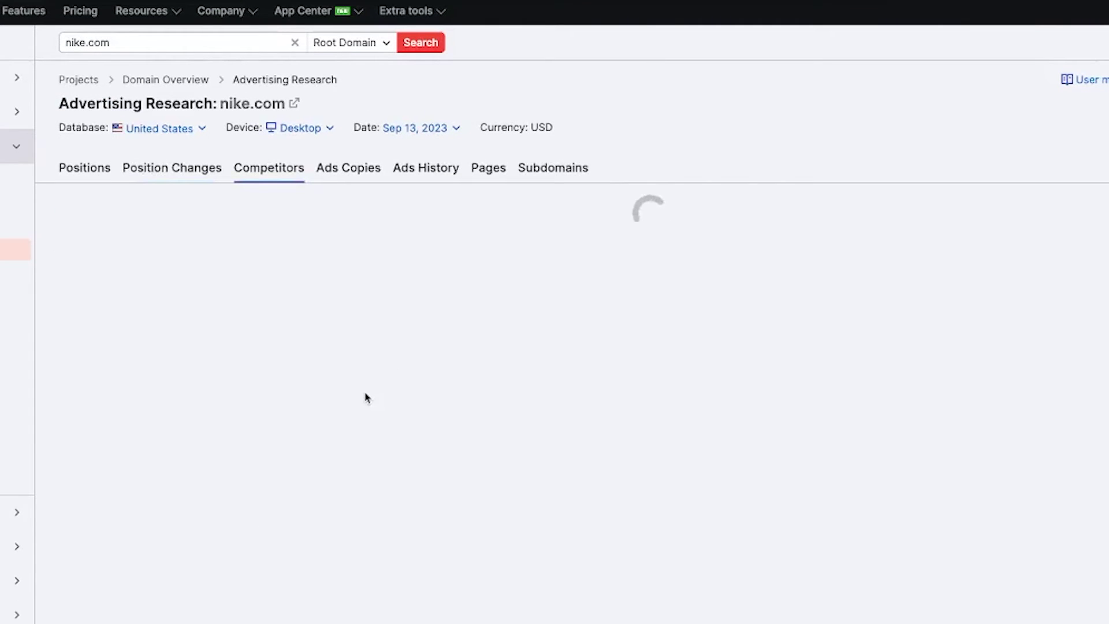
scroll(315, 405, down, 5)
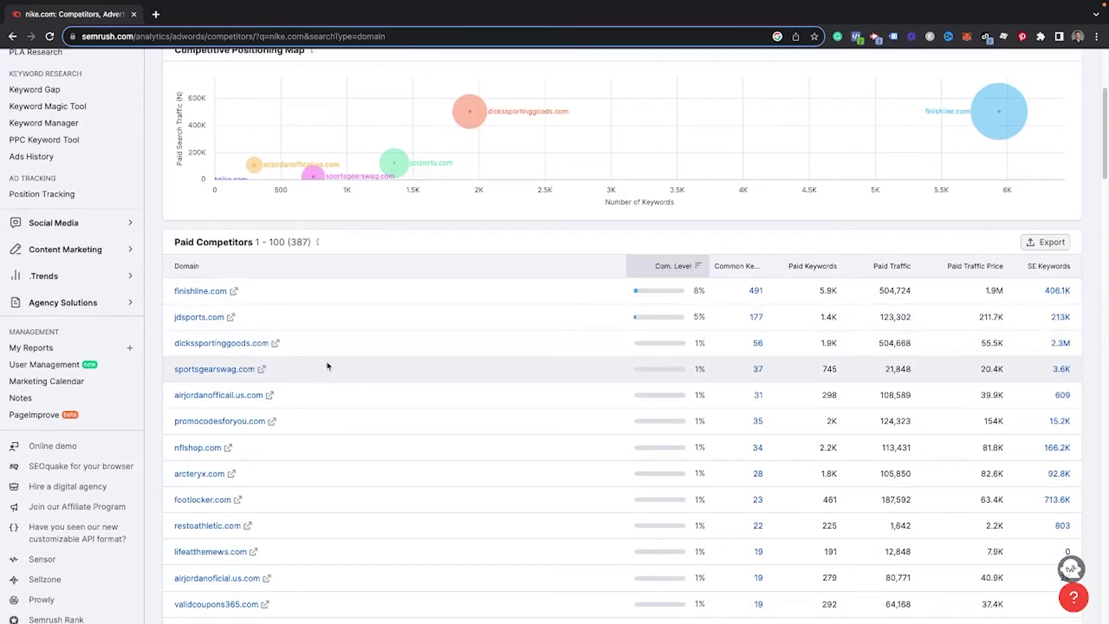
scroll(225, 399, down, 1)
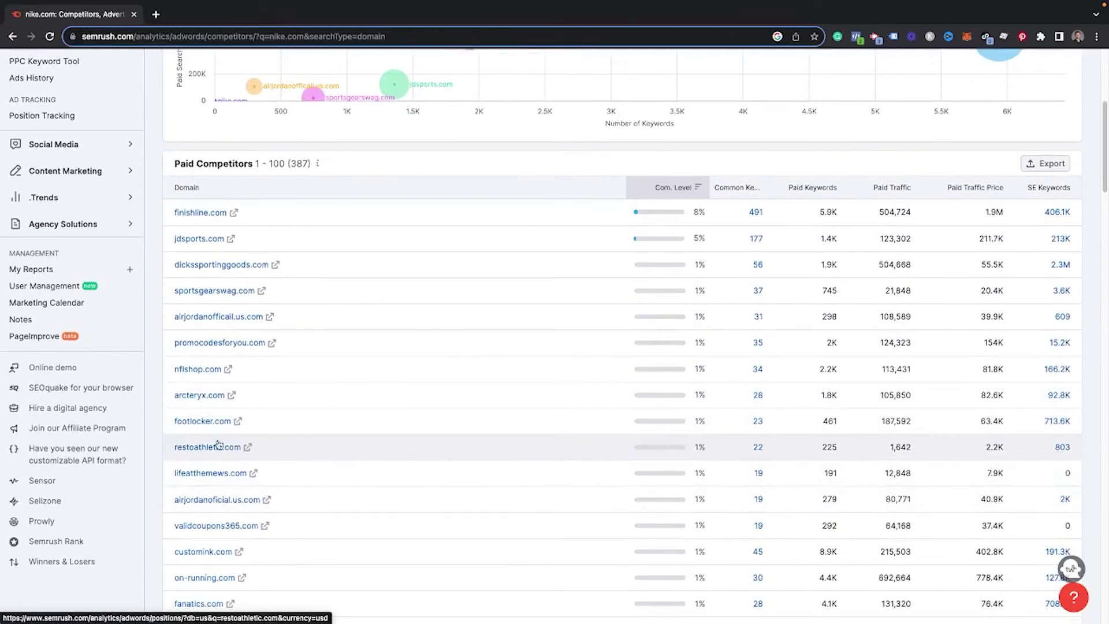
scroll(227, 480, down, 5)
scroll(226, 480, up, 4)
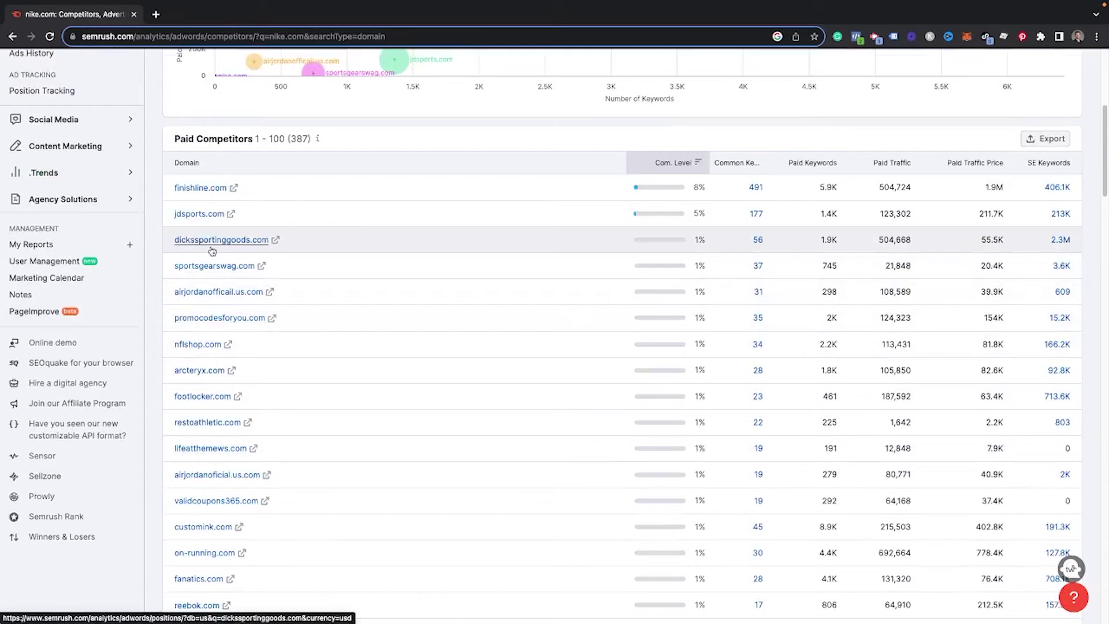
scroll(205, 257, up, 3)
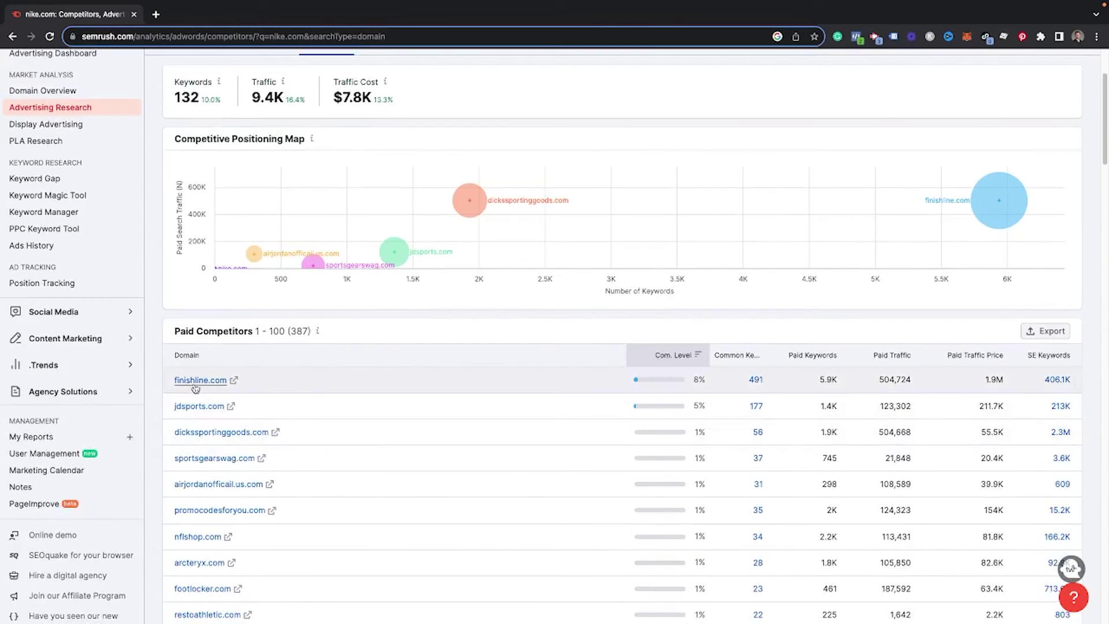
scroll(208, 392, down, 2)
click(221, 349)
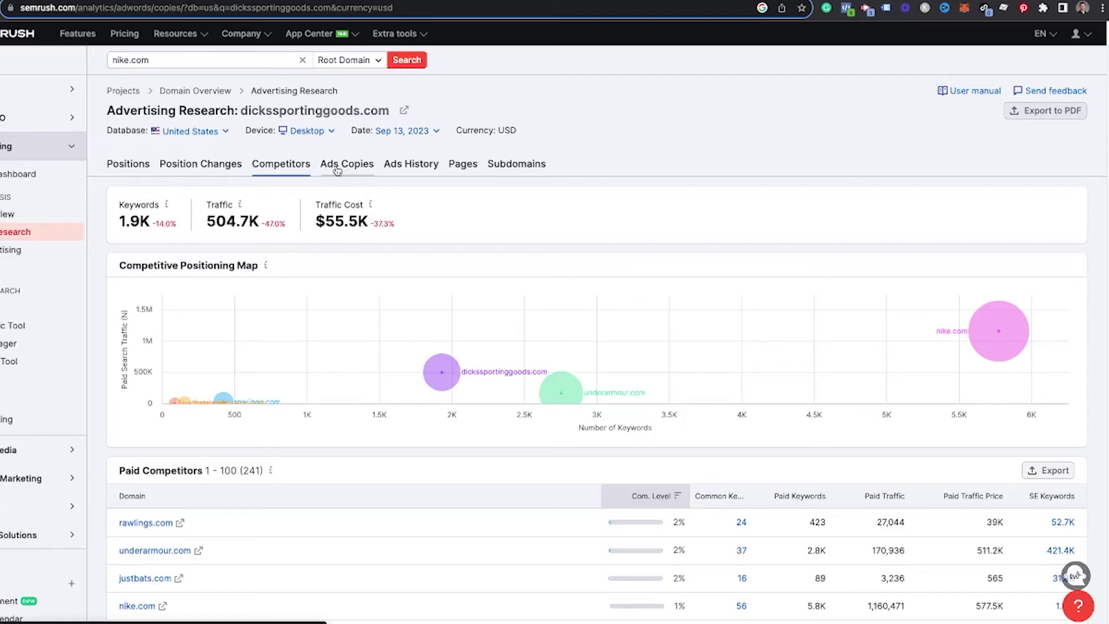
Open dickssportinggoods.com's Ads Copies and expand the first ad's 14 triggering keywords
click(338, 169)
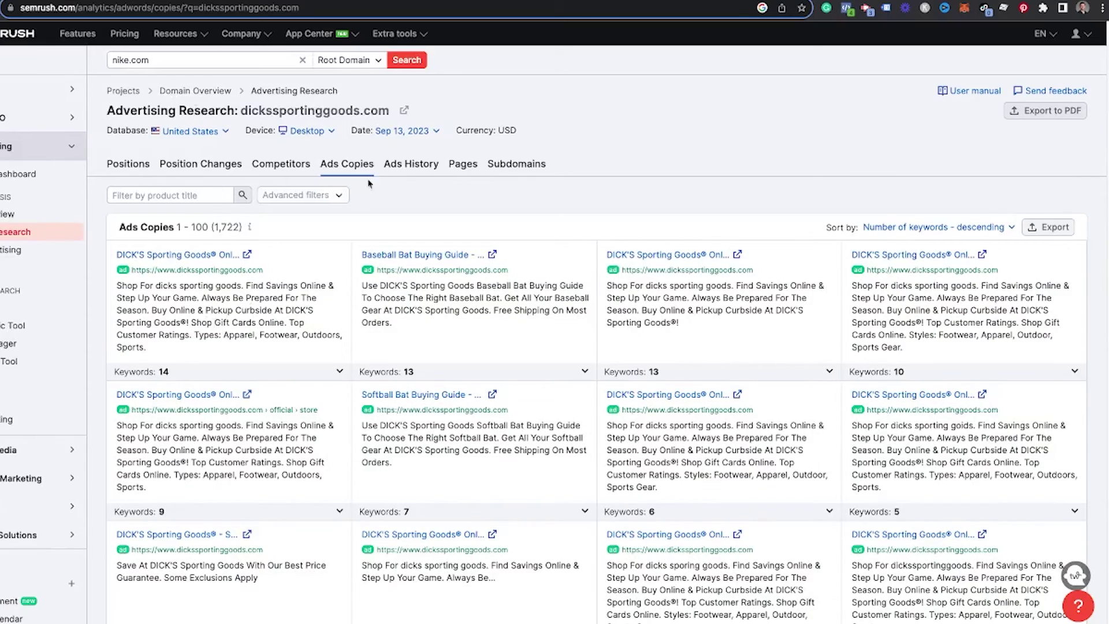
drag(259, 111, 371, 111)
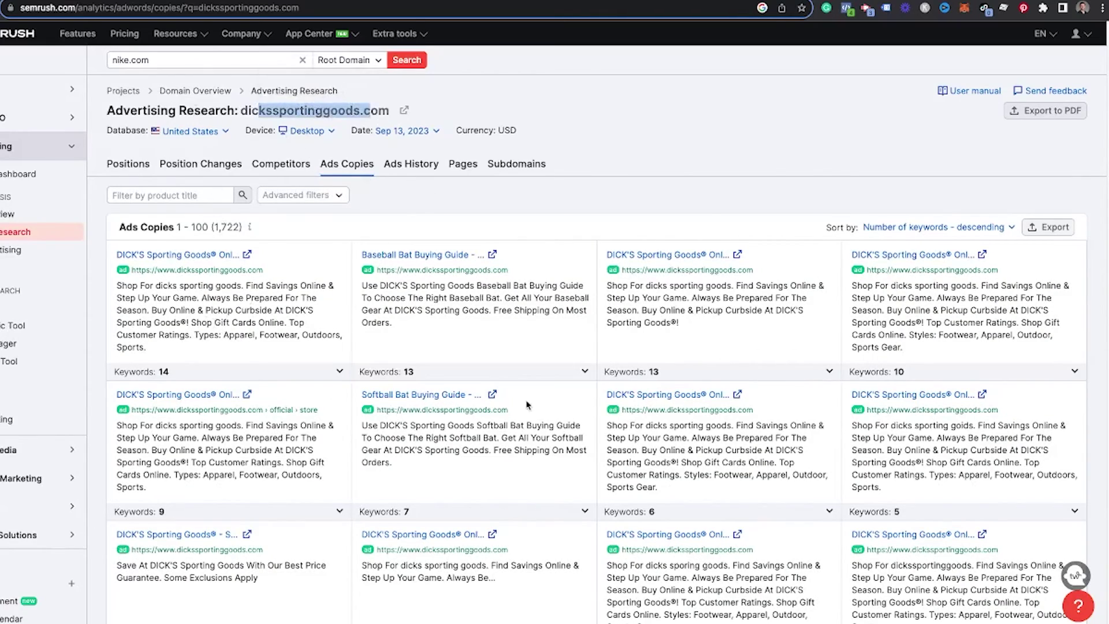
scroll(374, 327, down, 2)
scroll(374, 327, down, 2)
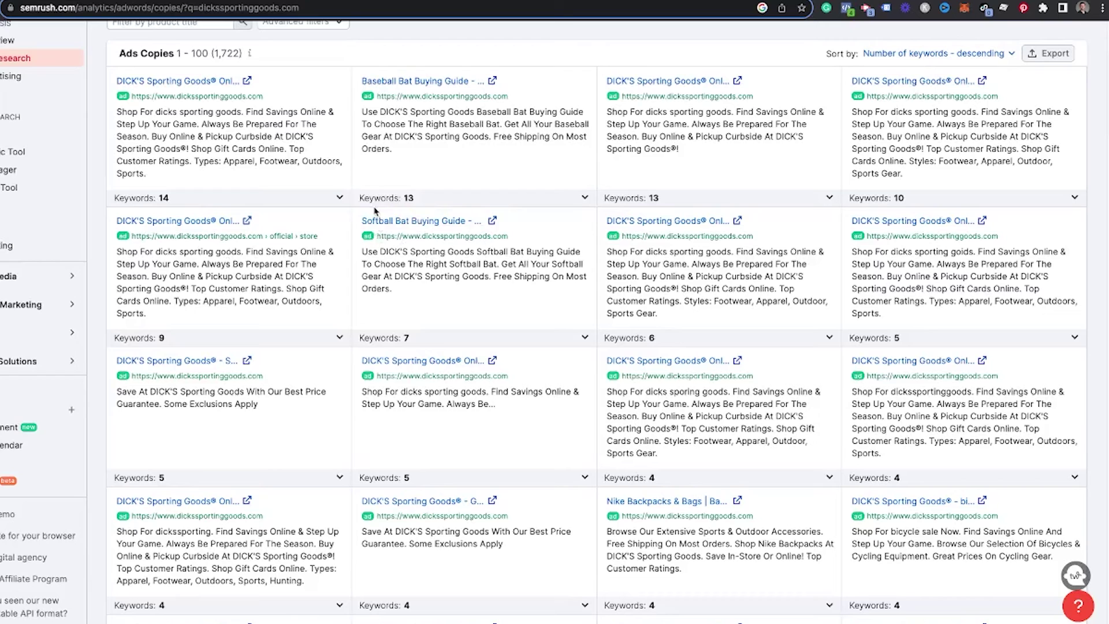
click(341, 197)
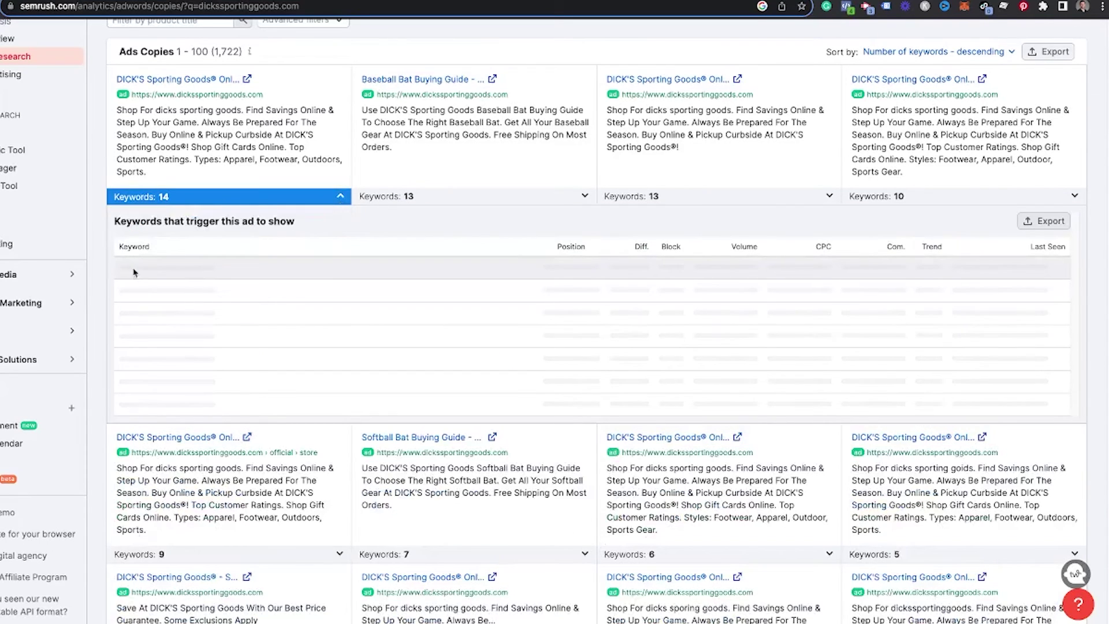
Scroll further down the ad copies and expand another ad's triggering keywords
scroll(174, 381, down, 10)
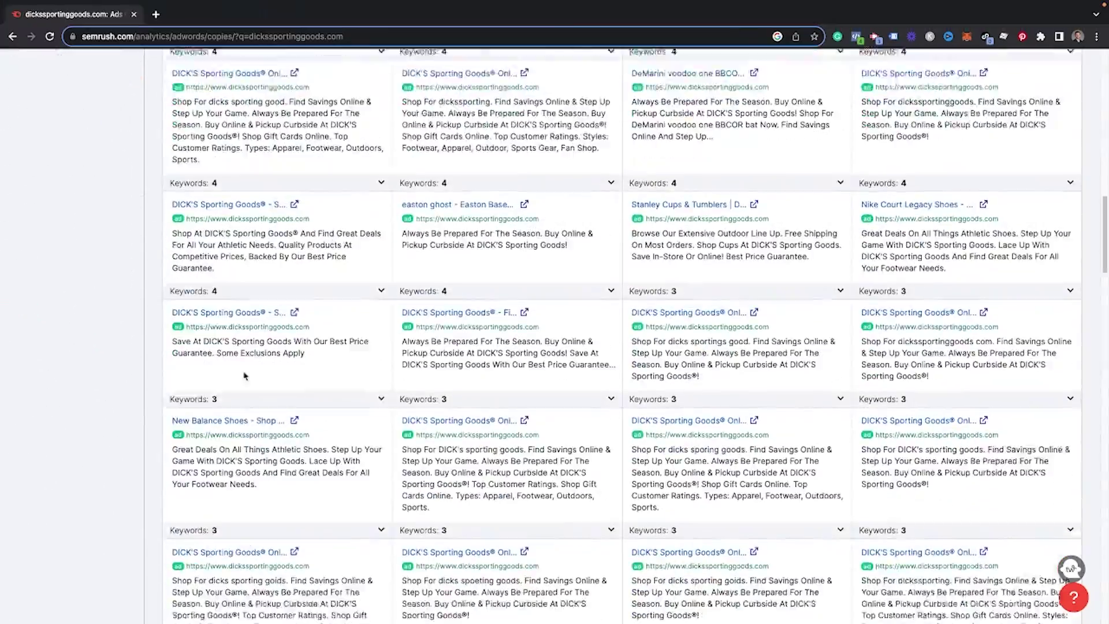
scroll(244, 376, down, 15)
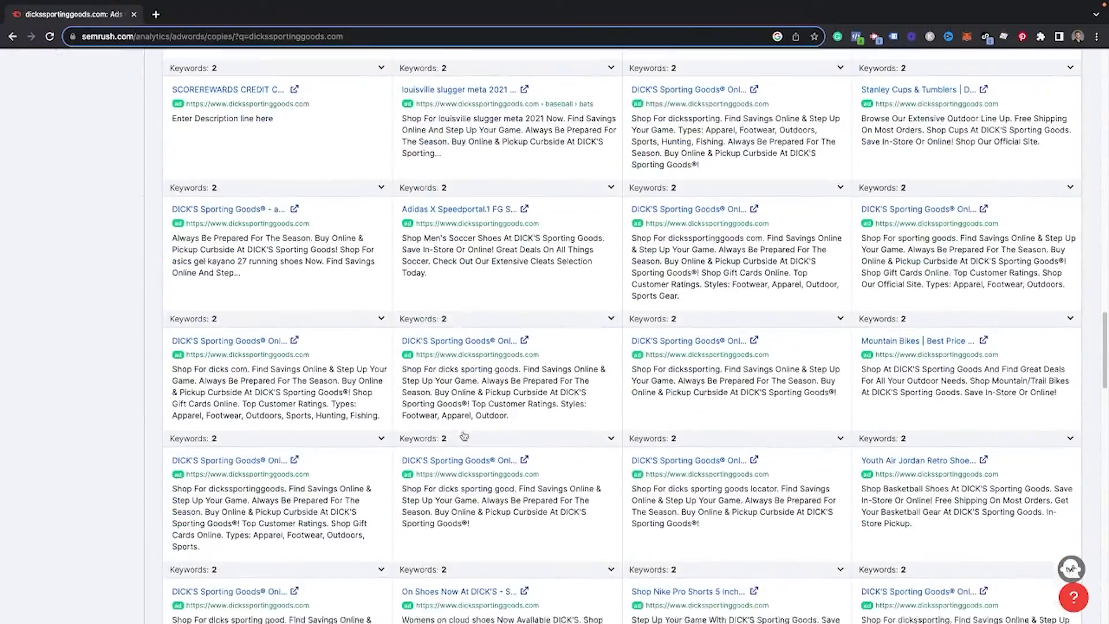
scroll(417, 422, down, 3)
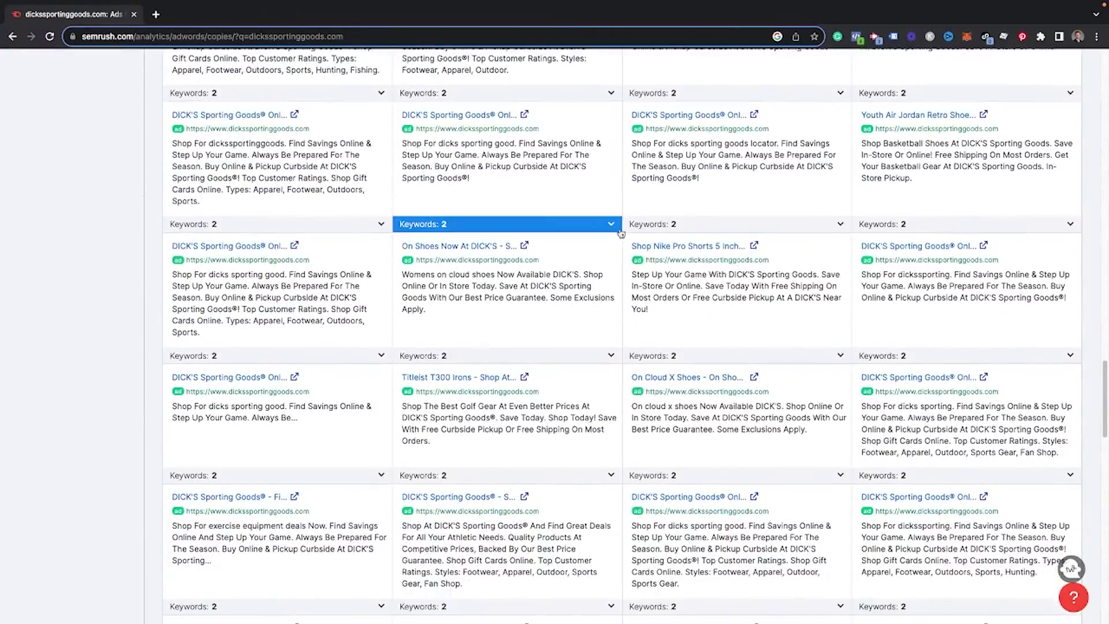
click(611, 228)
scroll(520, 289, down, 4)
scroll(422, 369, down, 2)
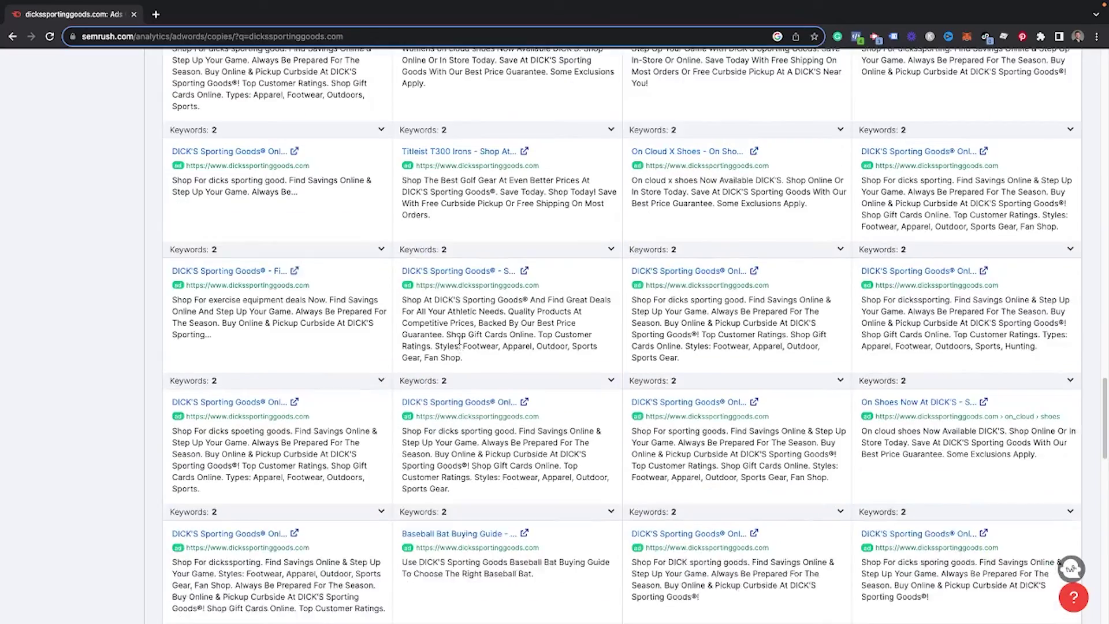
scroll(392, 323, up, 5)
scroll(157, 341, up, 2)
scroll(560, 373, down, 15)
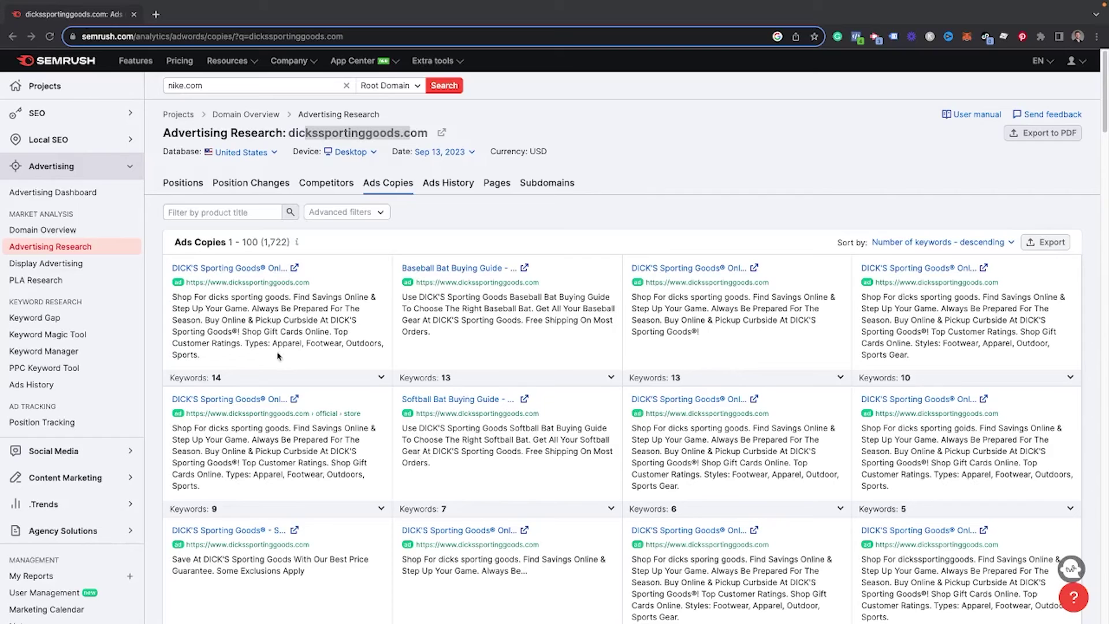
Open nike.com's PLA Research, scan PLA Positions, then view its 41,884 PLA Copies
click(40, 281)
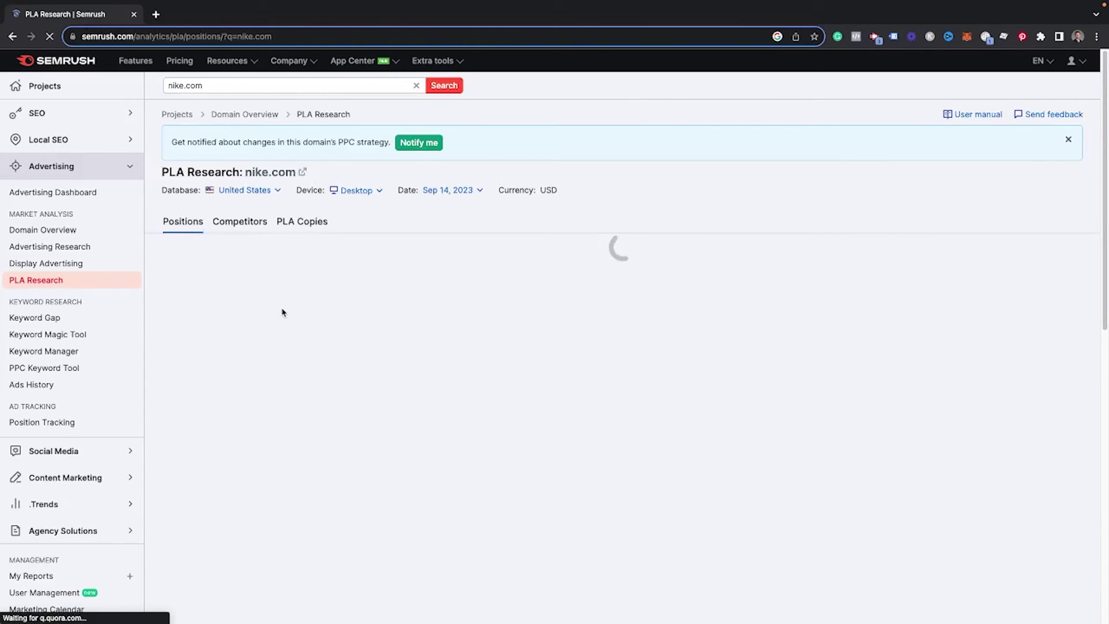
scroll(340, 277, down, 1)
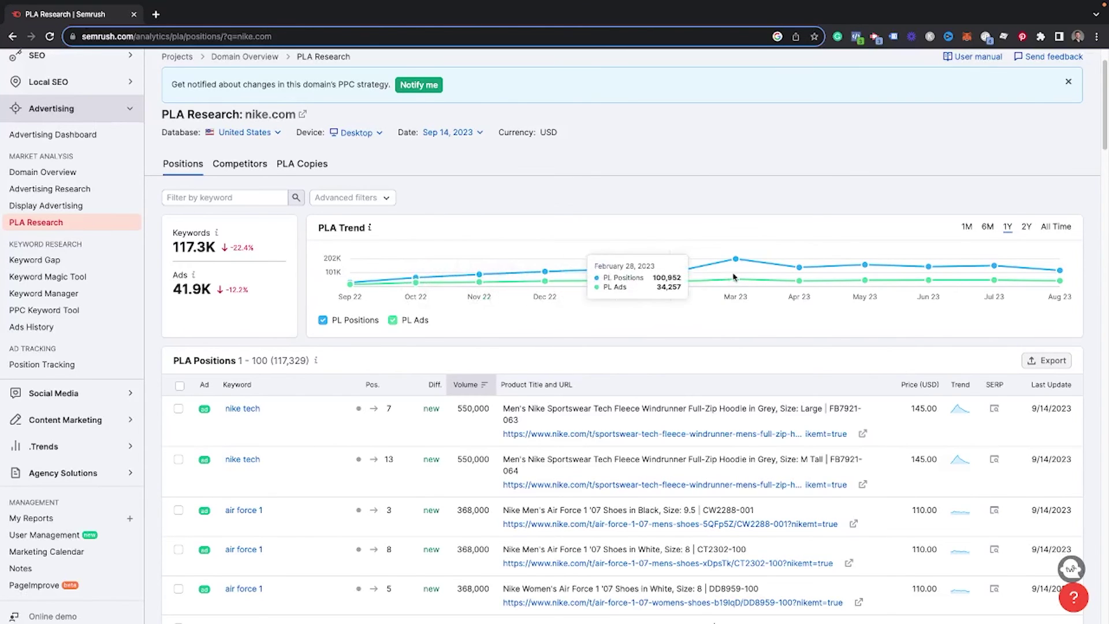
scroll(674, 335, down, 9)
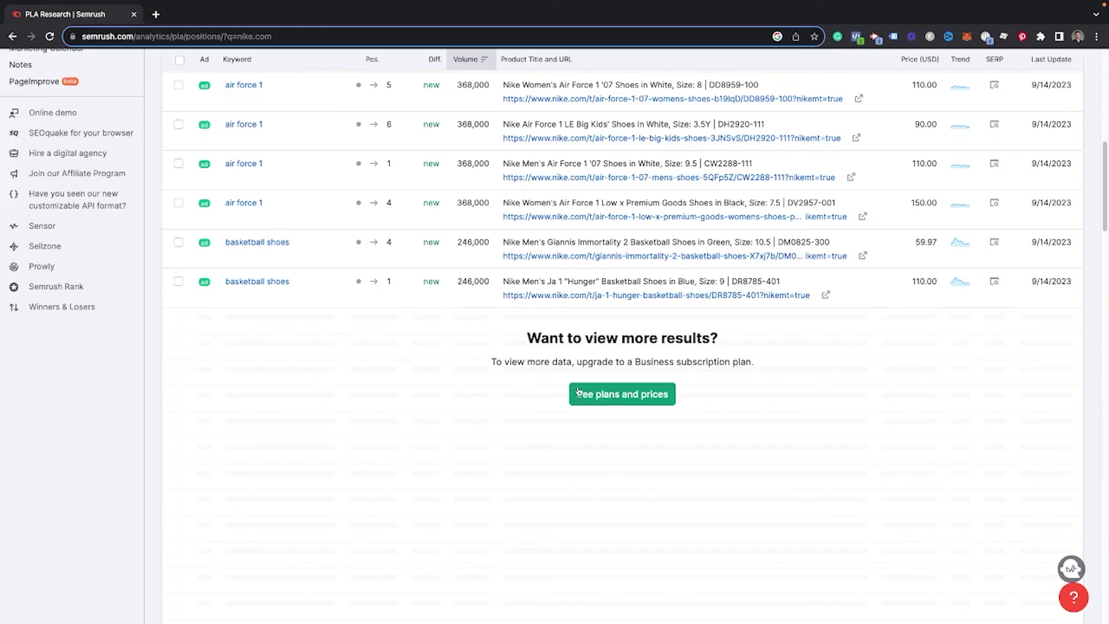
scroll(585, 388, up, 6)
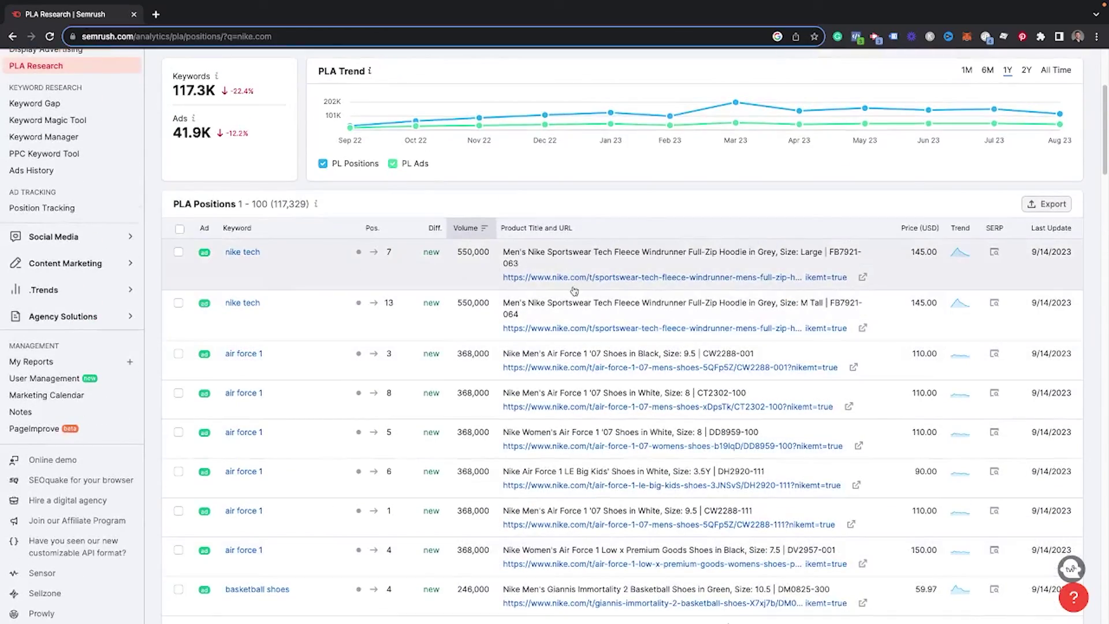
scroll(574, 290, up, 3)
scroll(544, 345, down, 2)
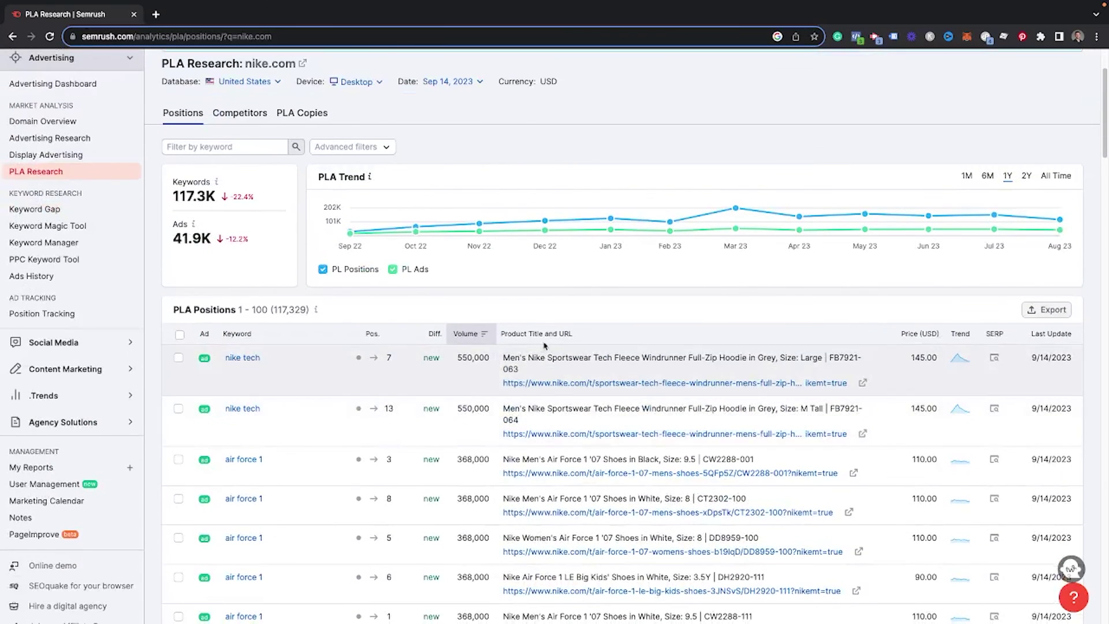
scroll(537, 347, up, 3)
click(302, 168)
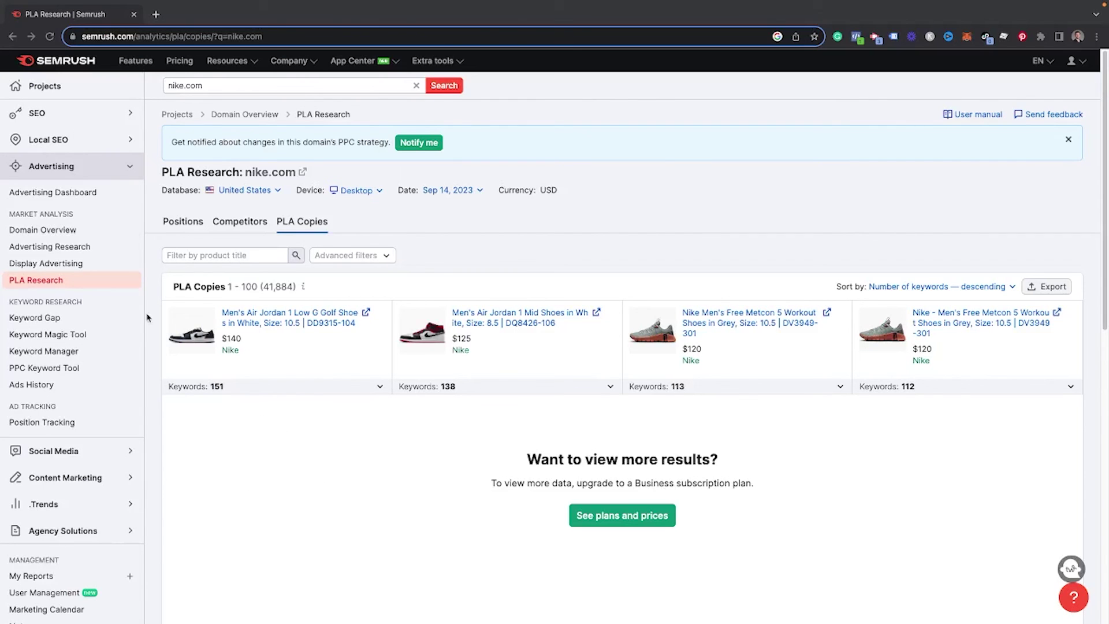
scroll(83, 427, down, 2)
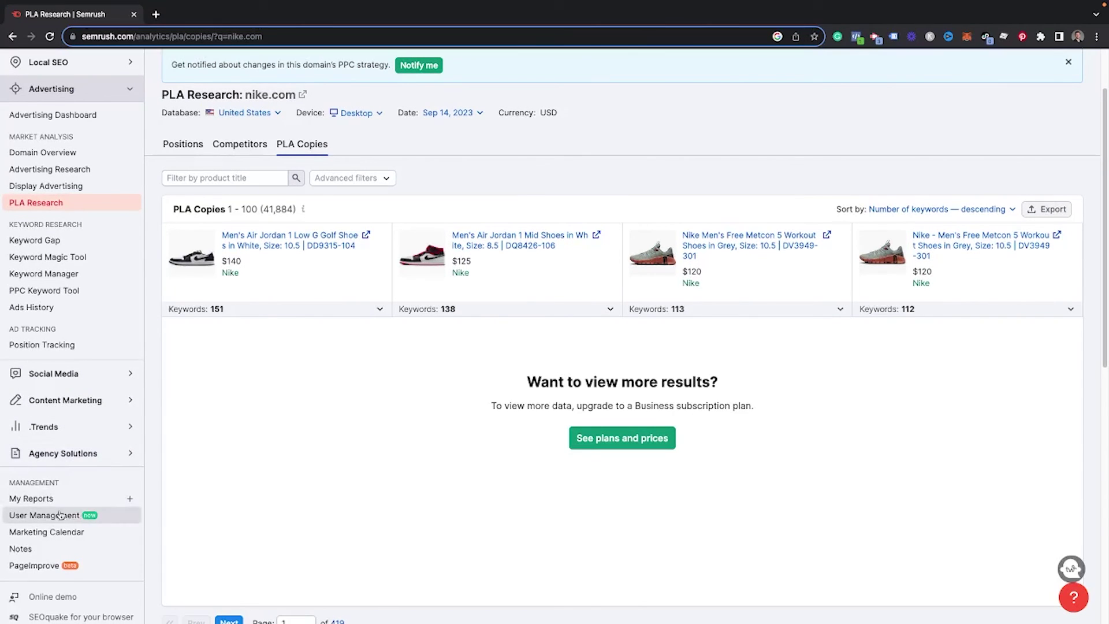
scroll(68, 496, up, 2)
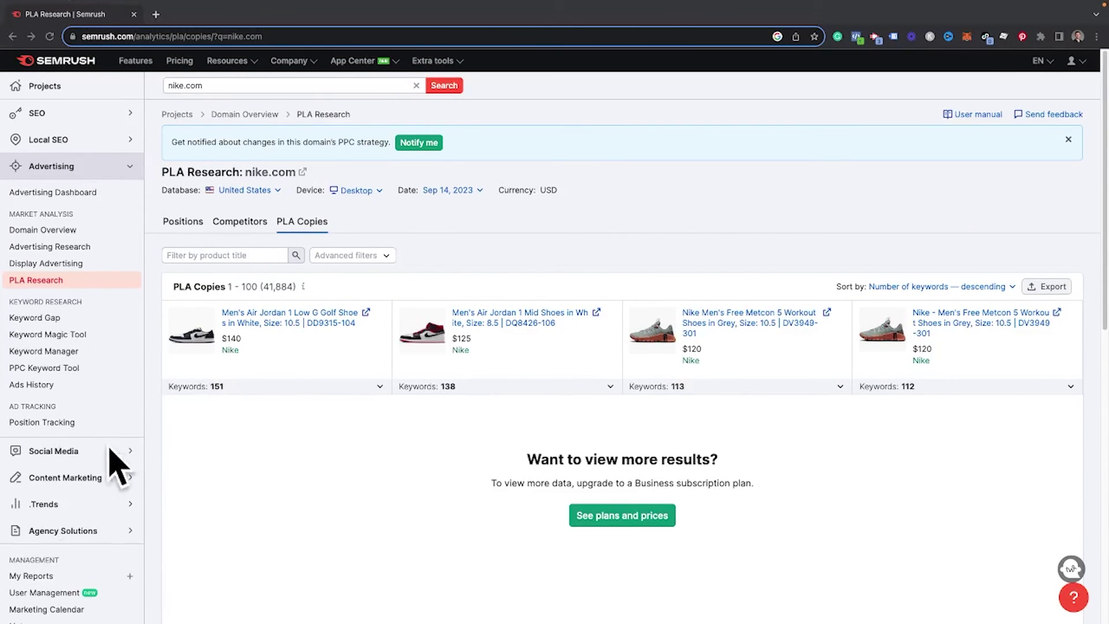